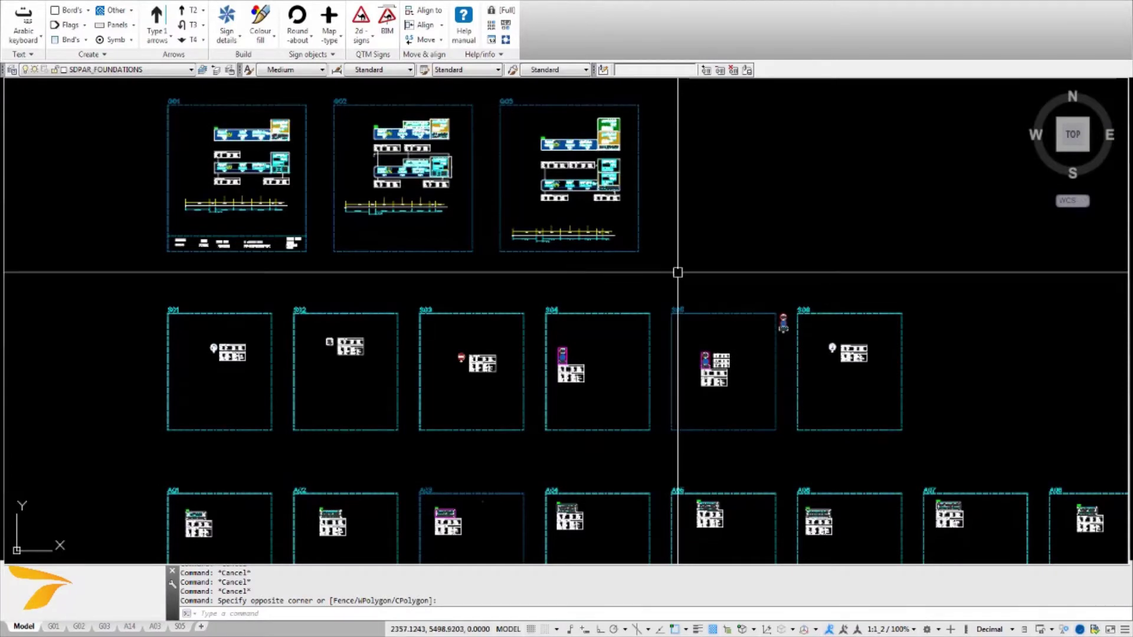
# - Examine the gantry sign faces, their data tables and the lane layouts in frames G01 to G03
pyautogui.scroll(4, 225, 169)
pyautogui.scroll(4, 246, 80)
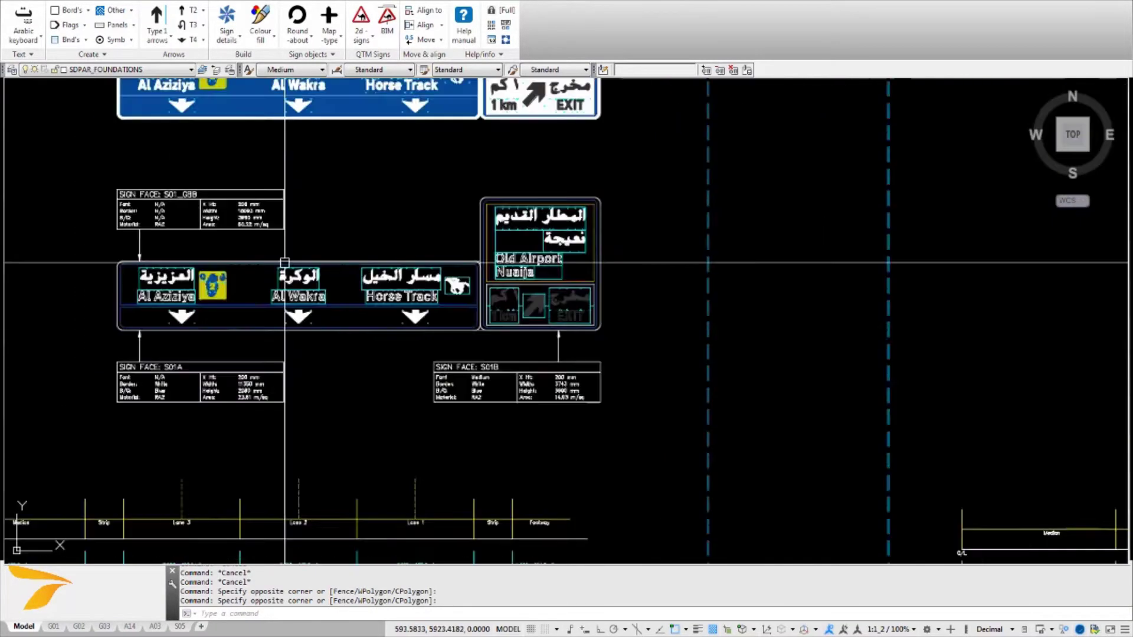
pyautogui.moveTo(293, 268); pyautogui.dragTo(316, 291, button='middle')
pyautogui.moveTo(554, 312); pyautogui.dragTo(177, 334, button='middle')
pyautogui.moveTo(540, 325); pyautogui.dragTo(177, 319, button='middle')
pyautogui.moveTo(569, 348); pyautogui.dragTo(302, 333, button='middle')
pyautogui.moveTo(678, 360); pyautogui.dragTo(134, 368, button='middle')
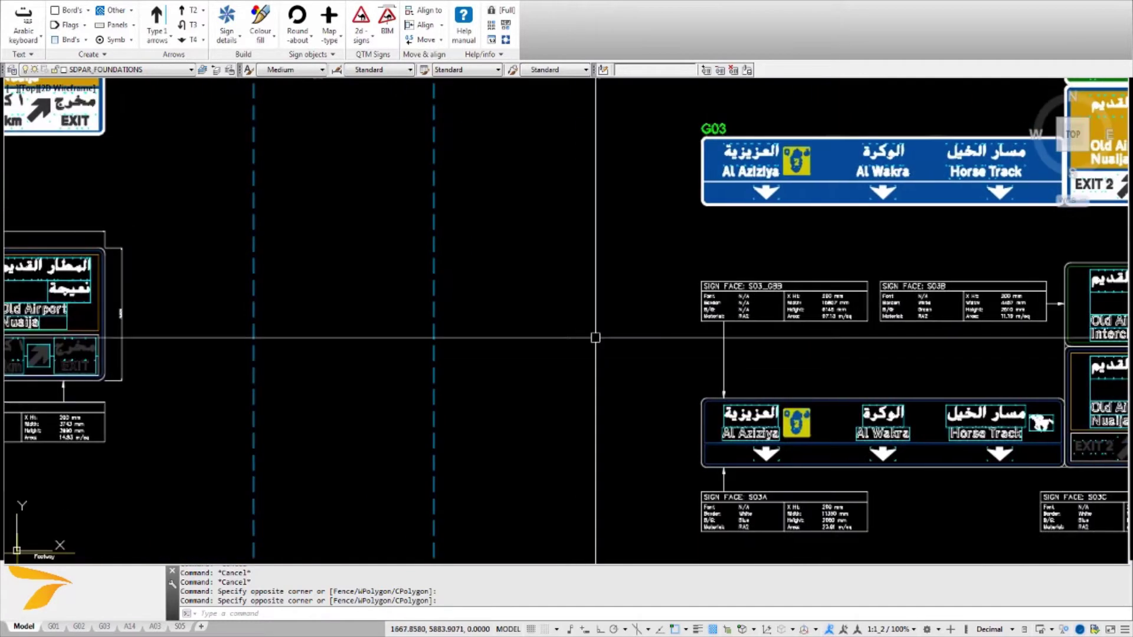
pyautogui.moveTo(790, 369); pyautogui.dragTo(323, 369, button='middle')
pyautogui.moveTo(395, 399); pyautogui.dragTo(377, 316, button='middle')
pyautogui.scroll(-1, 347, 397)
pyautogui.moveTo(213, 536); pyautogui.dragTo(465, 308, button='middle')
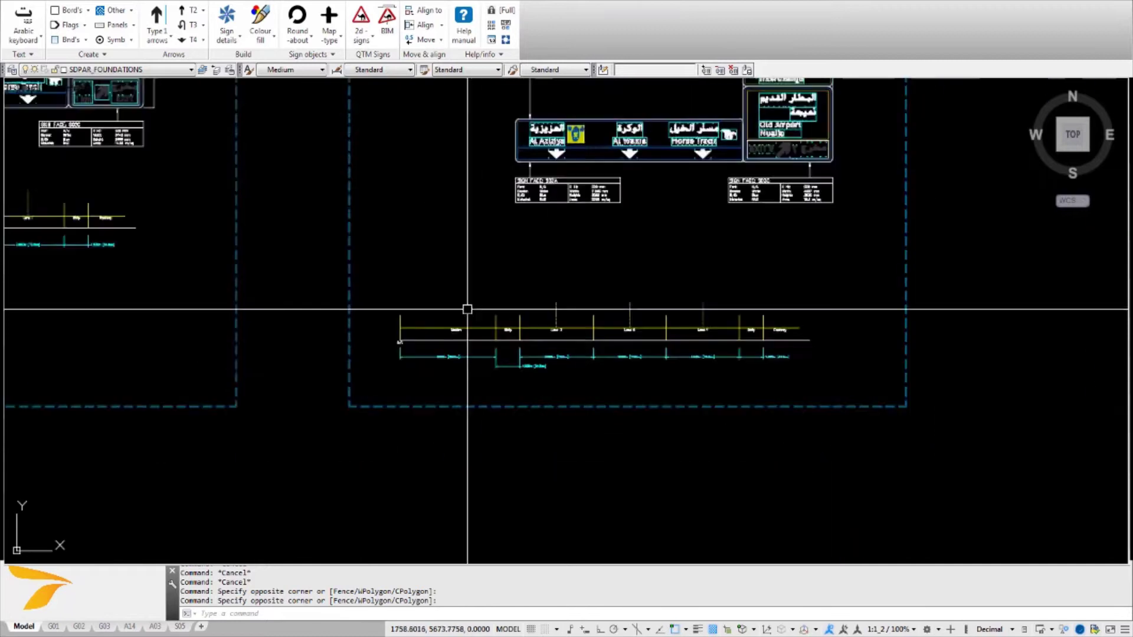
# - Examine the combined speed limit and no stopping sign with its data tables in frame S05
pyautogui.scroll(-3, 419, 256)
pyautogui.scroll(4, 596, 360)
pyautogui.moveTo(577, 345); pyautogui.dragTo(517, 350, button='middle')
pyautogui.scroll(4, 518, 350)
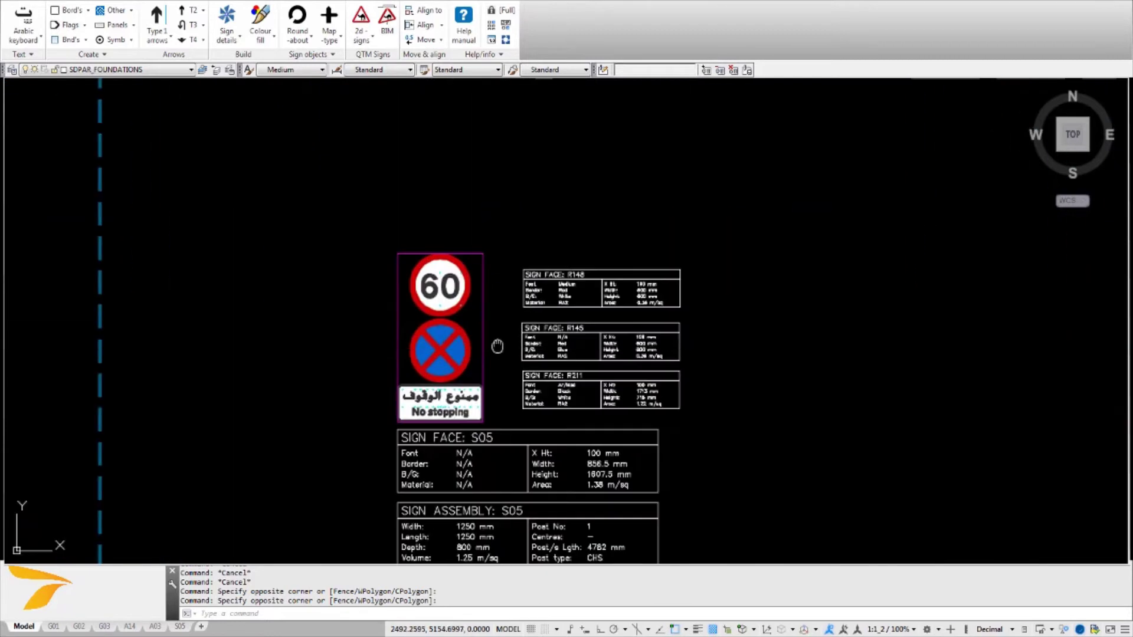
pyautogui.moveTo(421, 347); pyautogui.dragTo(408, 333, button='middle')
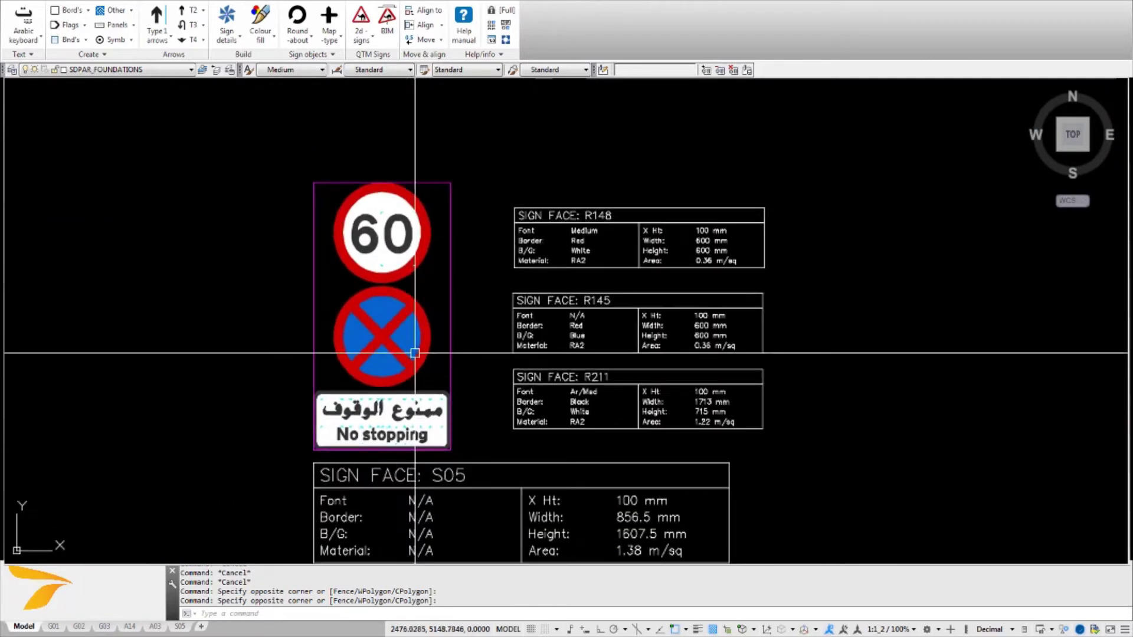
pyautogui.scroll(-4, 446, 260)
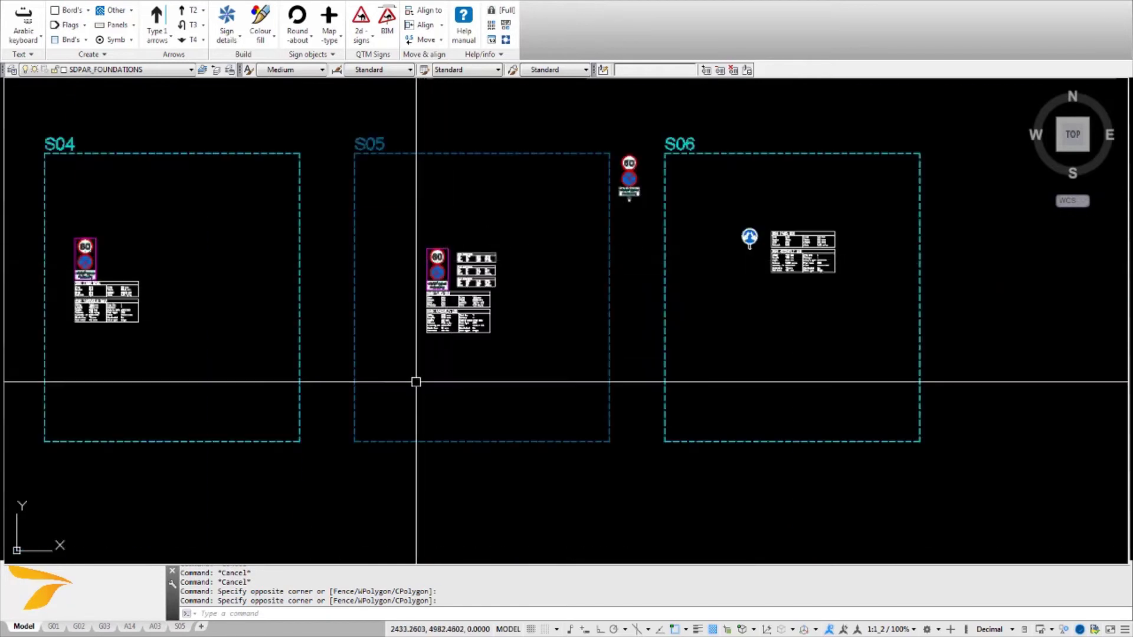
# - Examine the Legtaifiya Street name sign in frame A03 and the three-panel direction sign in frame A14
pyautogui.scroll(-2, 414, 382)
pyautogui.moveTo(412, 372); pyautogui.dragTo(509, 179, button='middle')
pyautogui.scroll(3, 280, 295)
pyautogui.scroll(3, 240, 278)
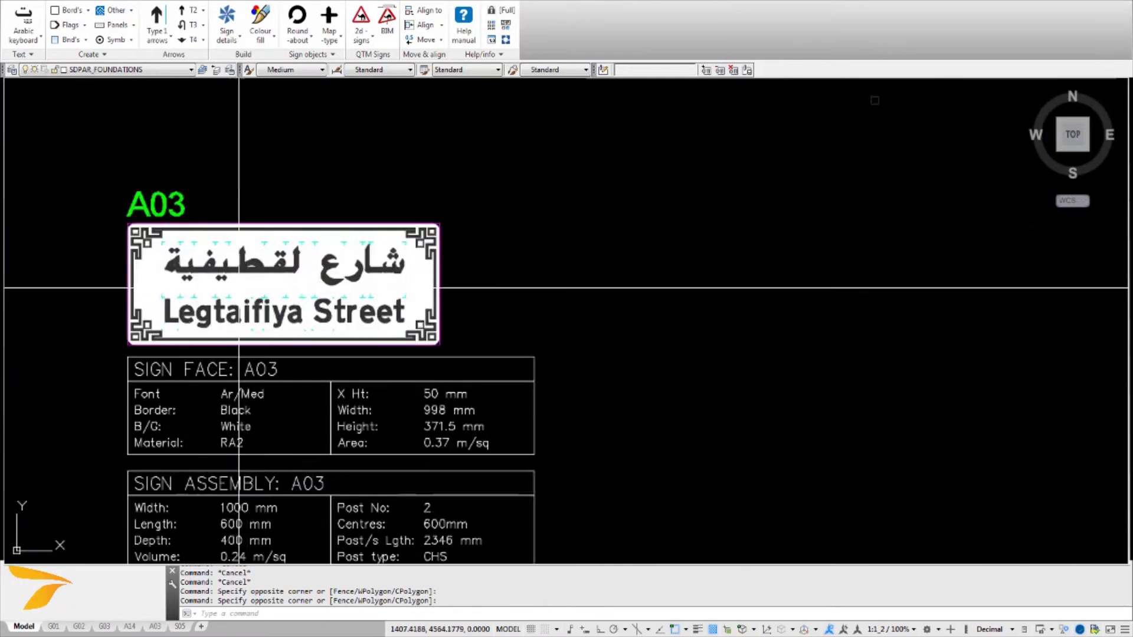
pyautogui.moveTo(249, 286); pyautogui.dragTo(356, 321, button='middle')
pyautogui.scroll(1, 356, 321)
pyautogui.scroll(-7, 383, 238)
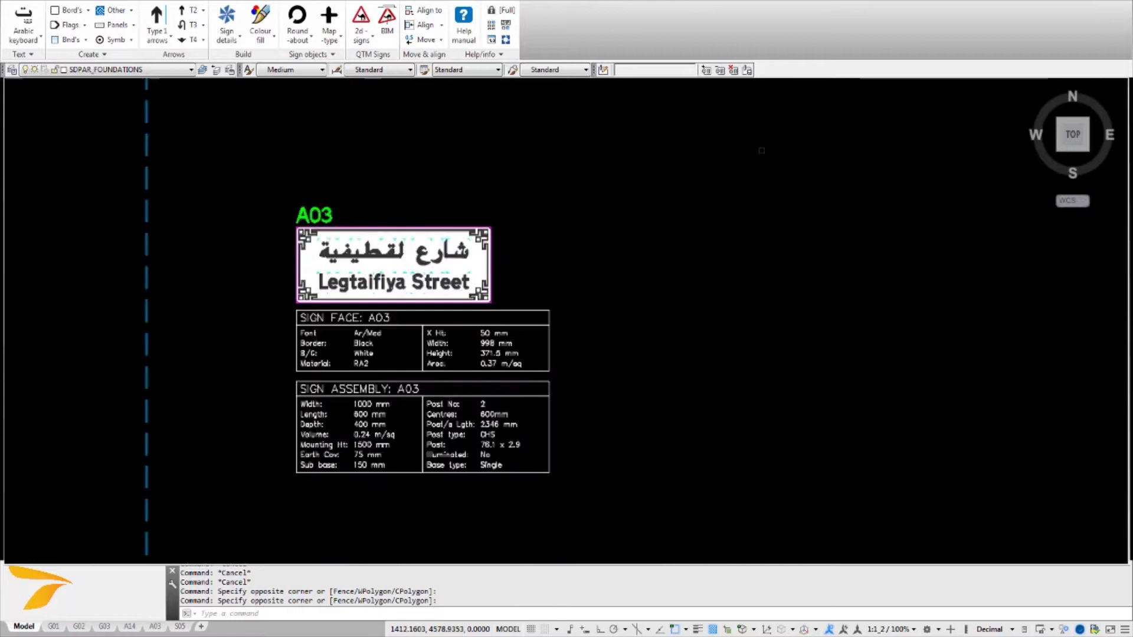
pyautogui.scroll(10, 759, 401)
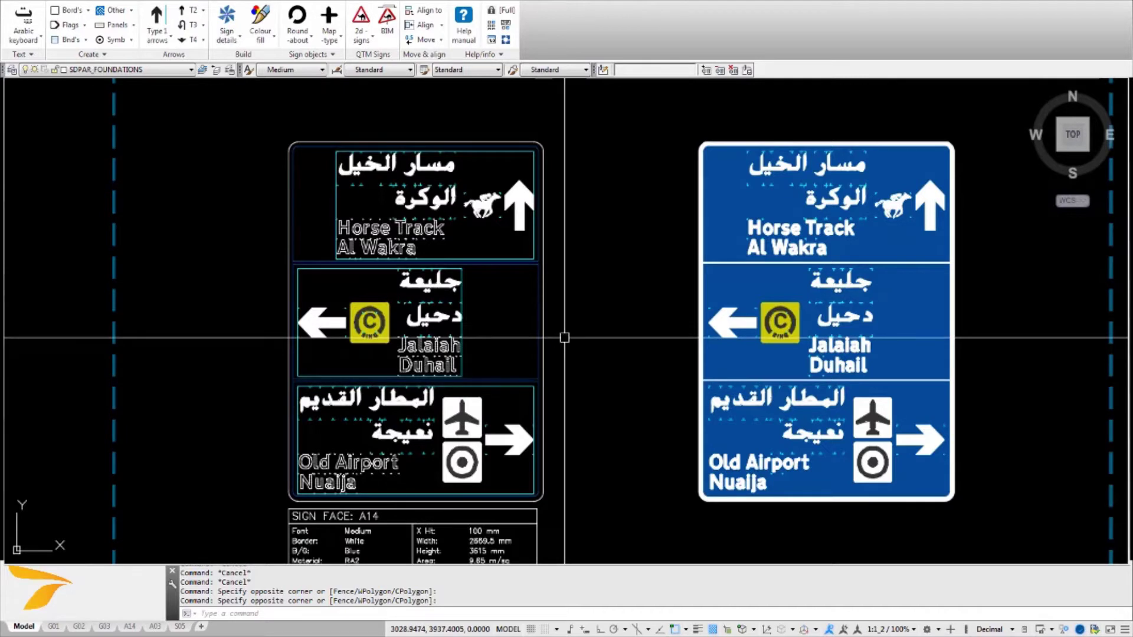
pyautogui.scroll(-8, 565, 338)
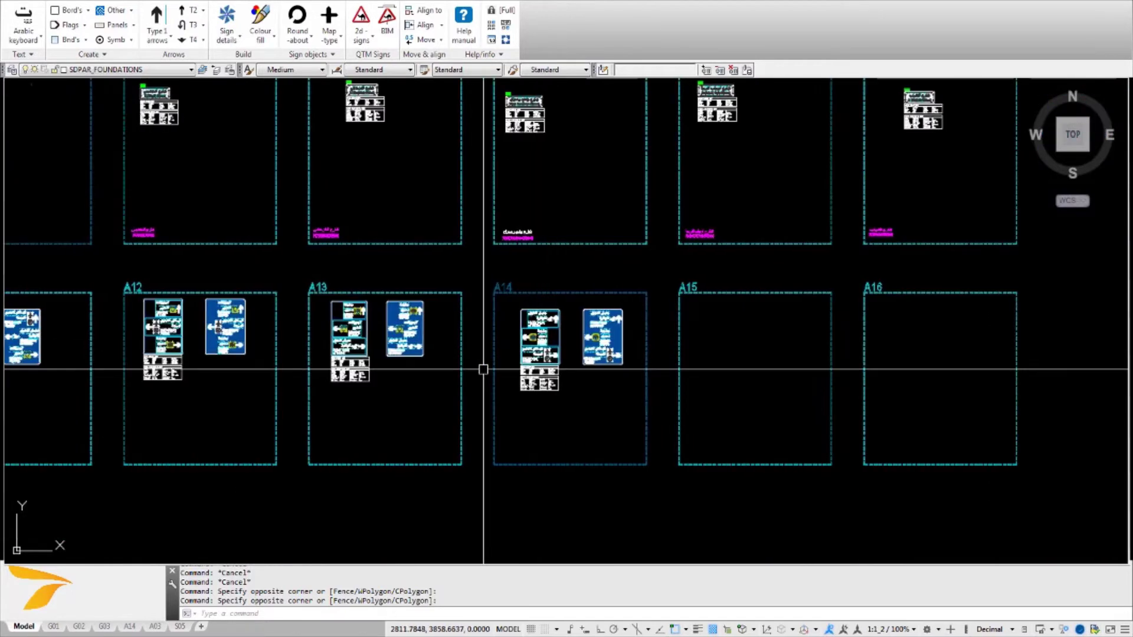
pyautogui.scroll(-4, 482, 363)
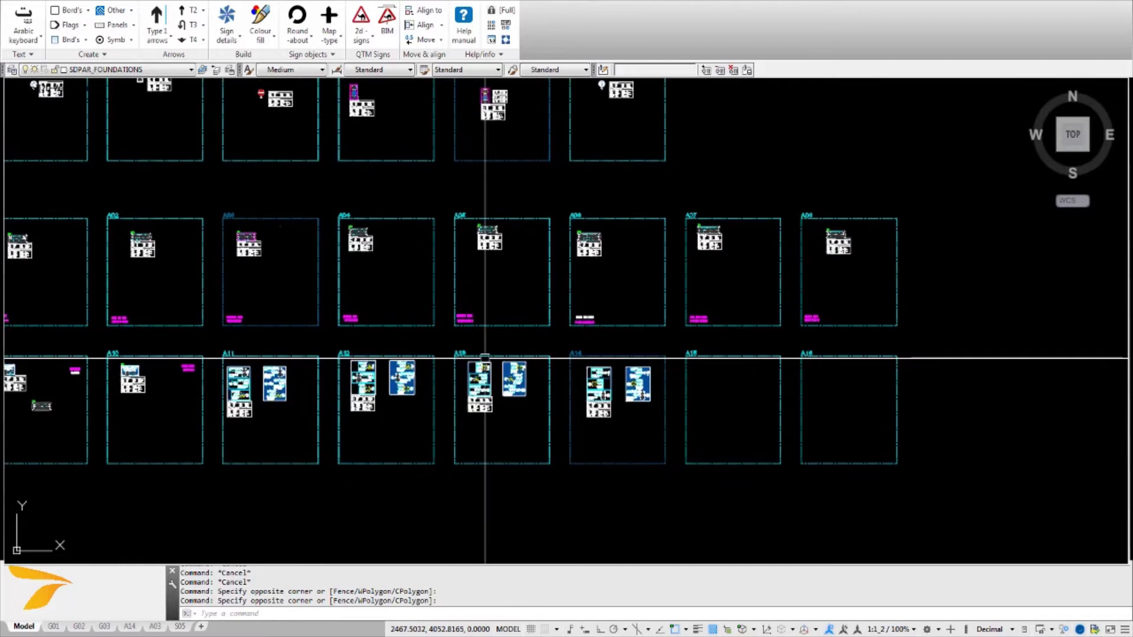
# - In layout G01, load the BIM sign tools and convert the 2D gantry sign outline into a 3D sign
pyautogui.click(54, 627)
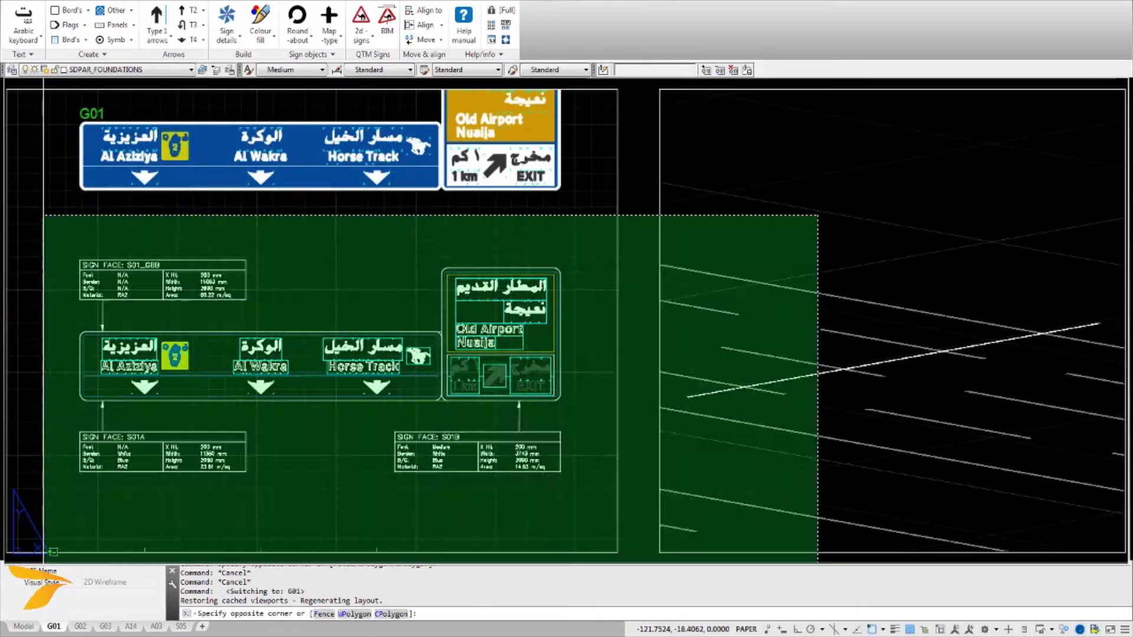
pyautogui.doubleClick(768, 228)
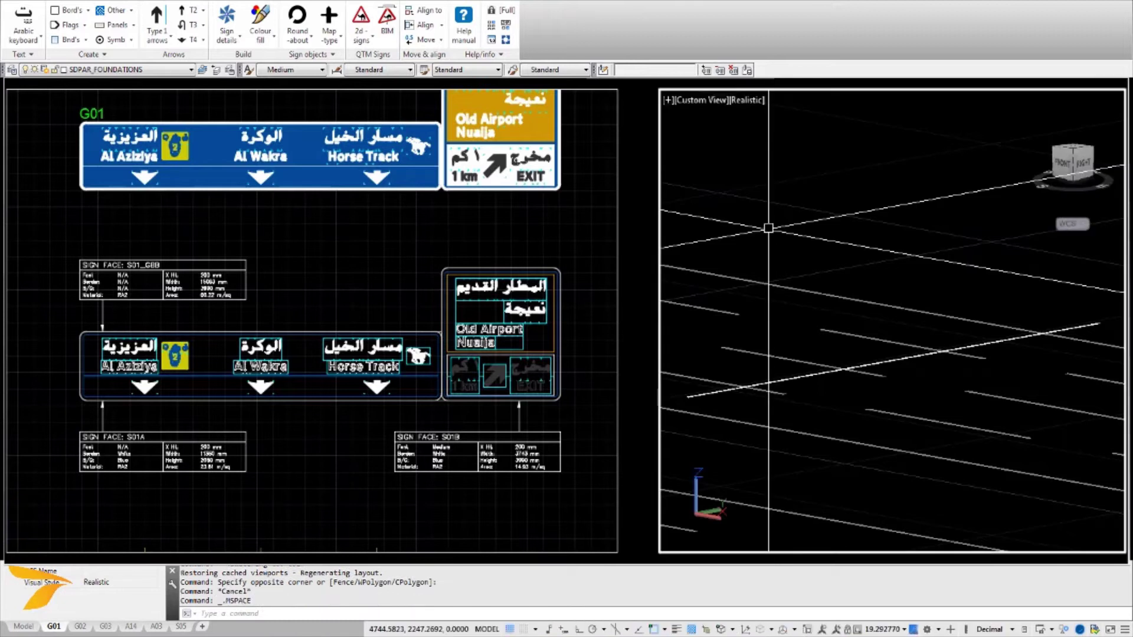
pyautogui.click(564, 238)
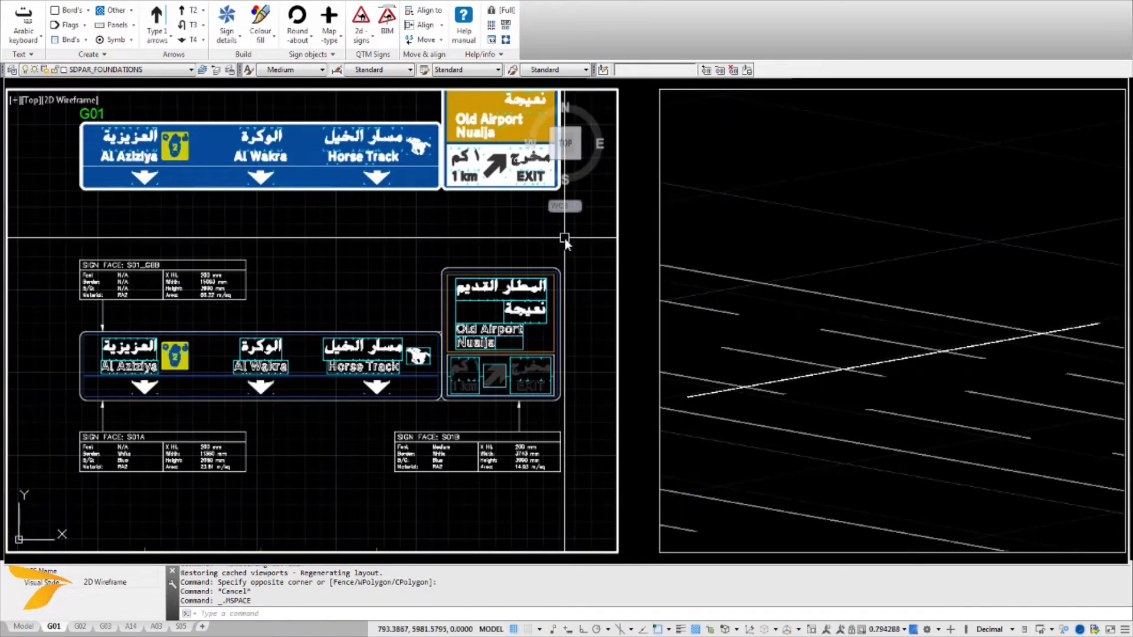
pyautogui.click(387, 24)
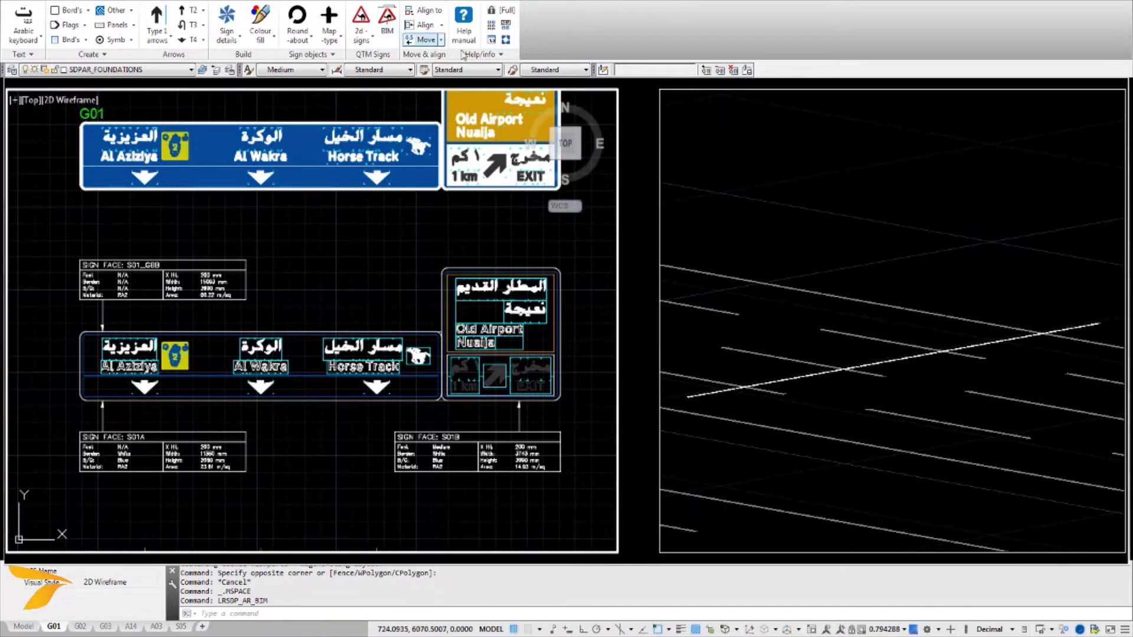
pyautogui.click(333, 239)
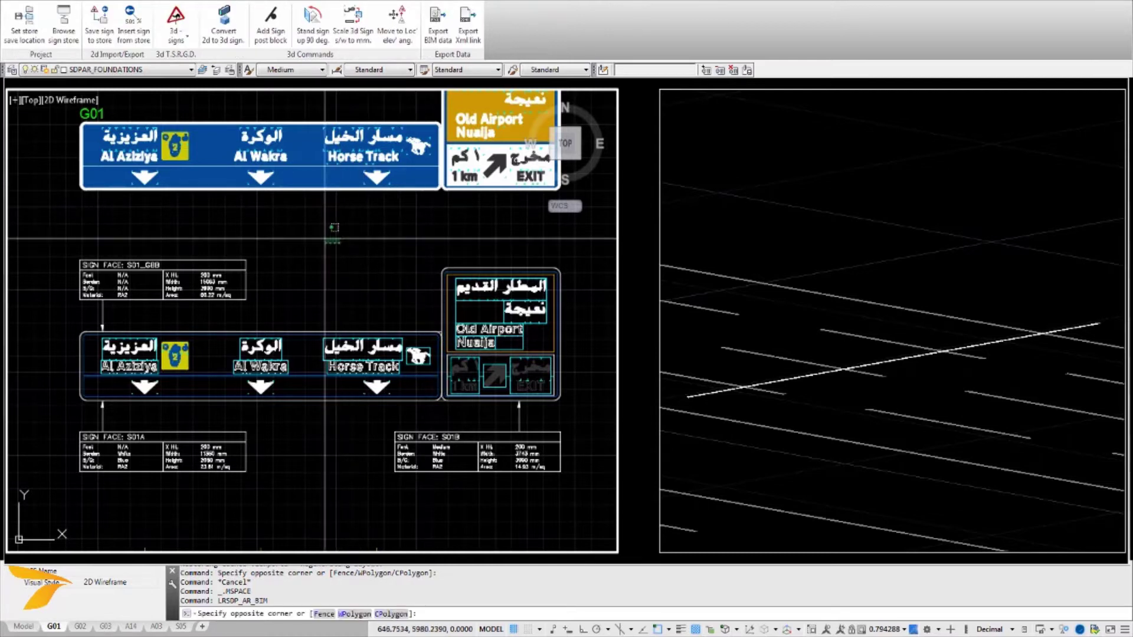
pyautogui.click(319, 229)
pyautogui.click(224, 28)
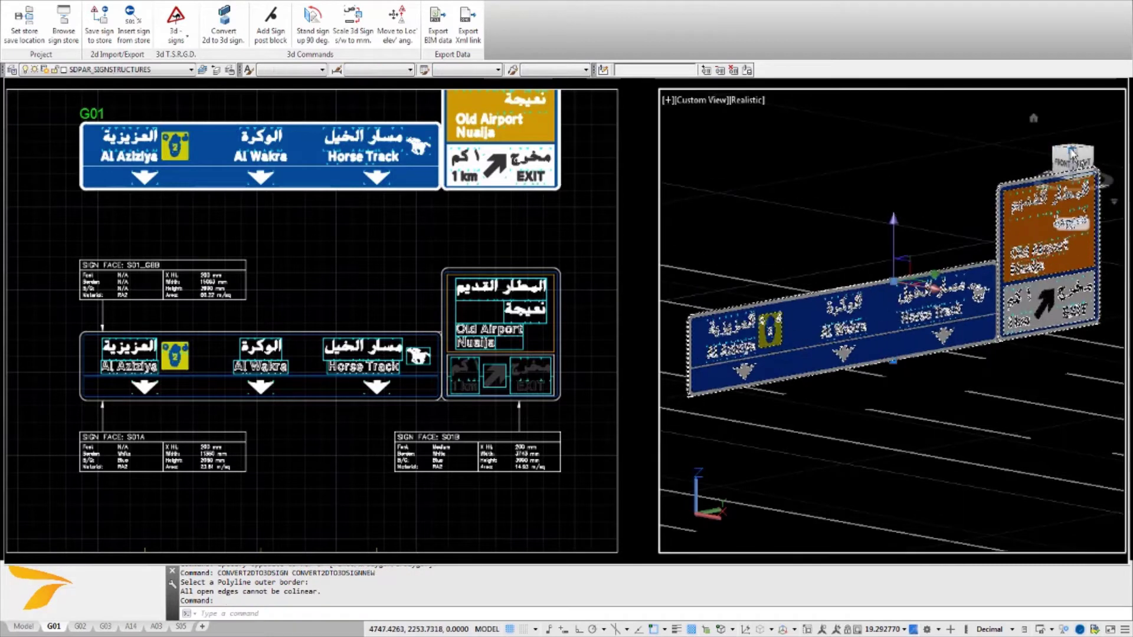
pyautogui.moveTo(1072, 161); pyautogui.dragTo(1020, 173)
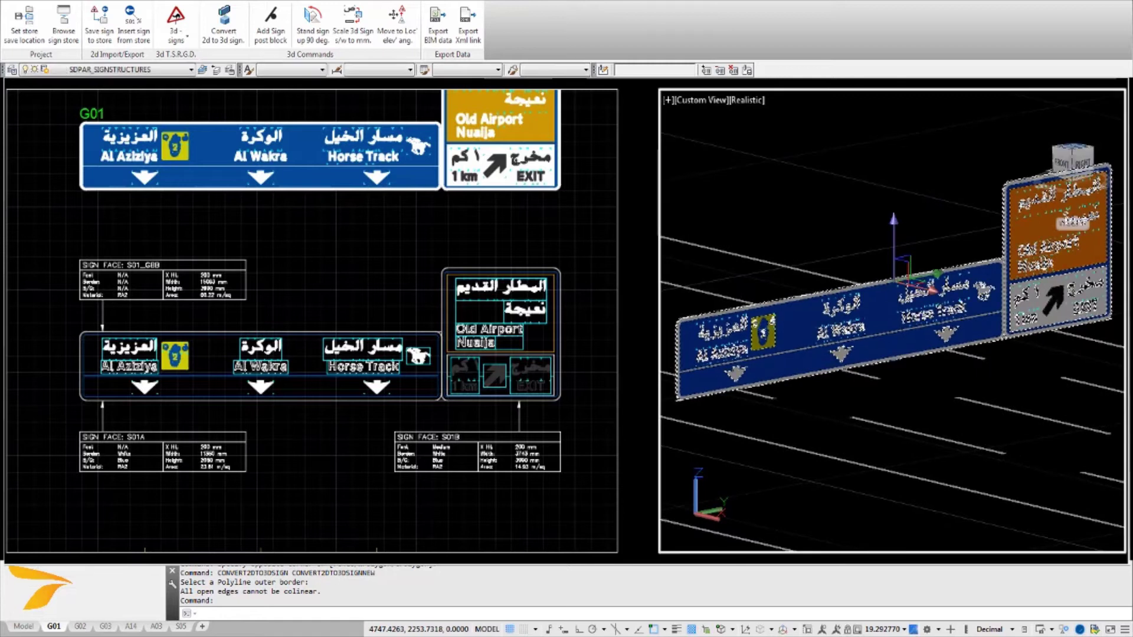
# - In layout G02, convert the gantry sign with the Al Aziziya Interchange panel from 2D to 3D
pyautogui.click(79, 627)
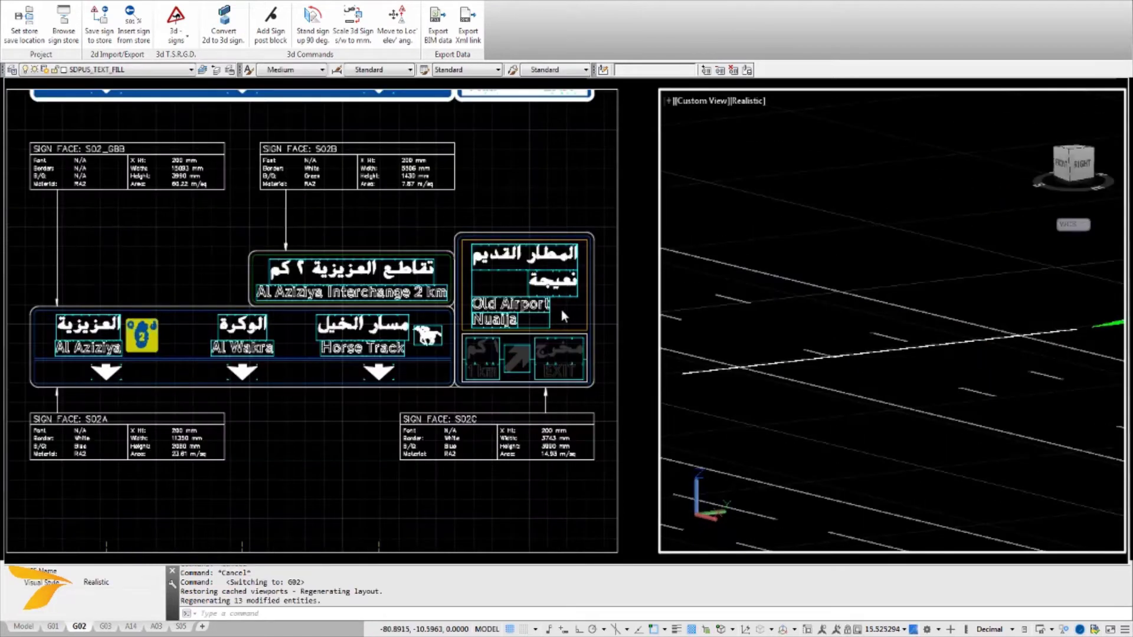
pyautogui.click(235, 32)
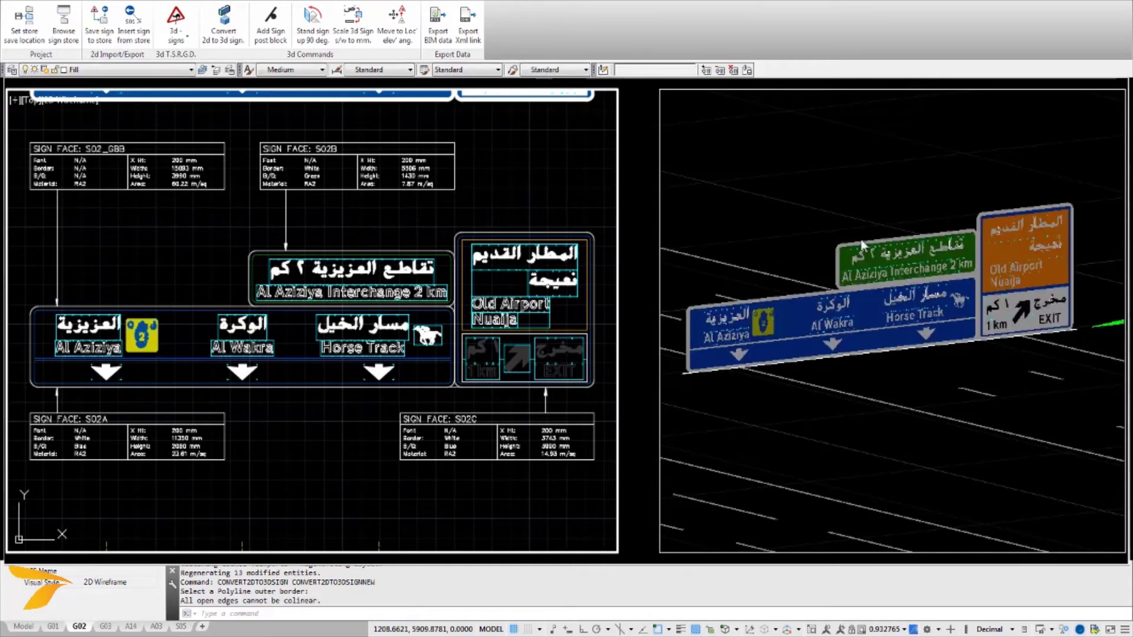
pyautogui.click(710, 249)
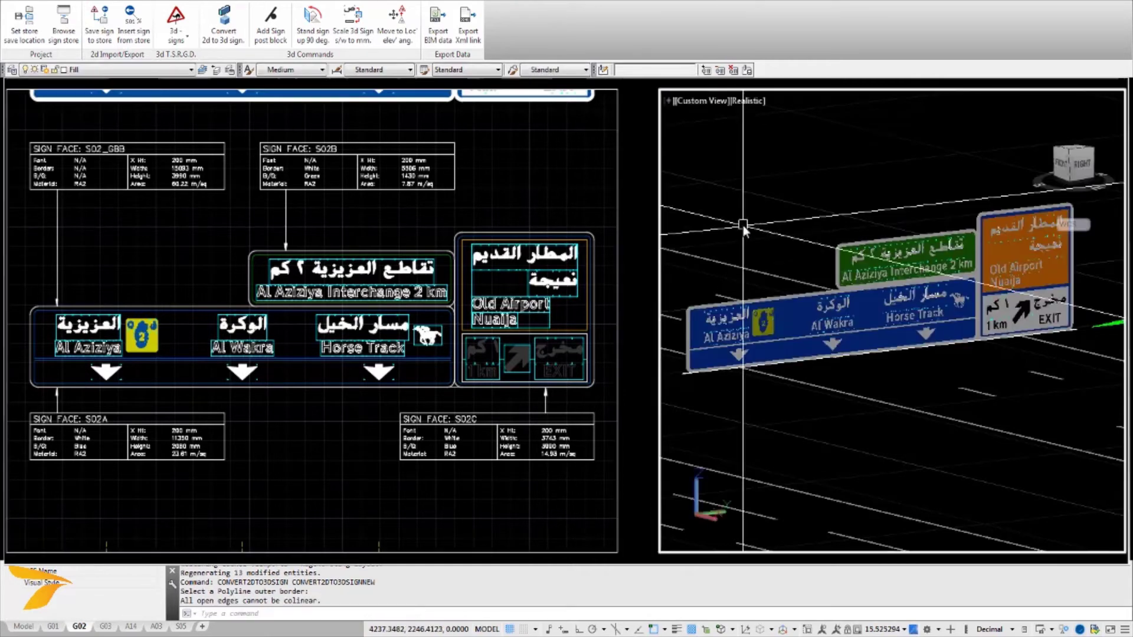
# - In layout G03, convert the gantry sign with the stacked Old Airport panels from 2D to 3D
pyautogui.click(105, 626)
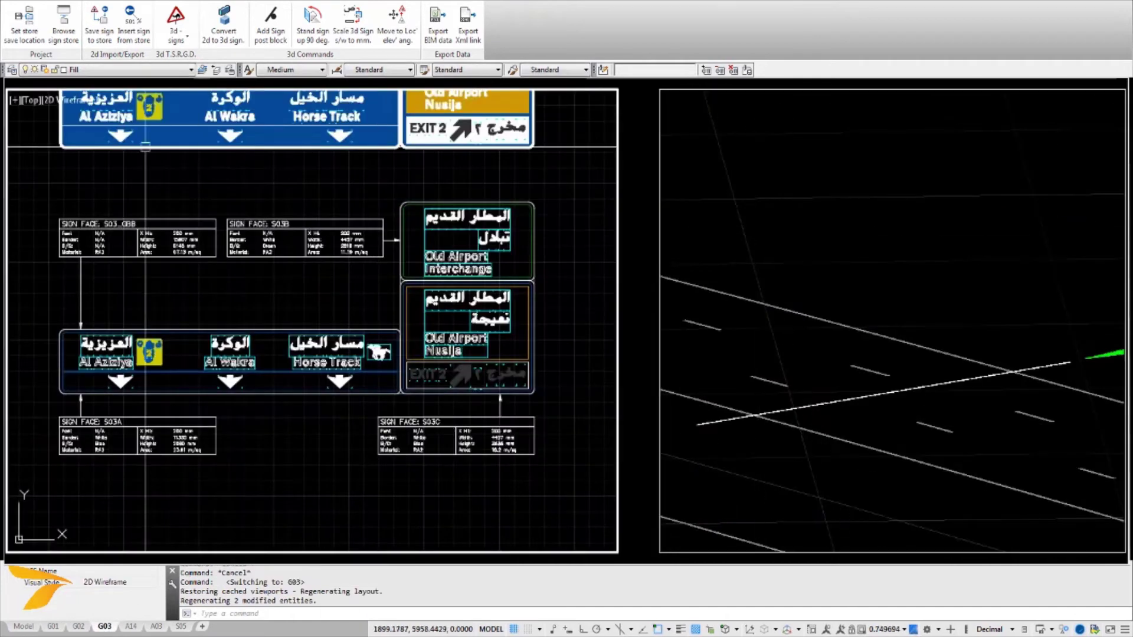
pyautogui.click(224, 30)
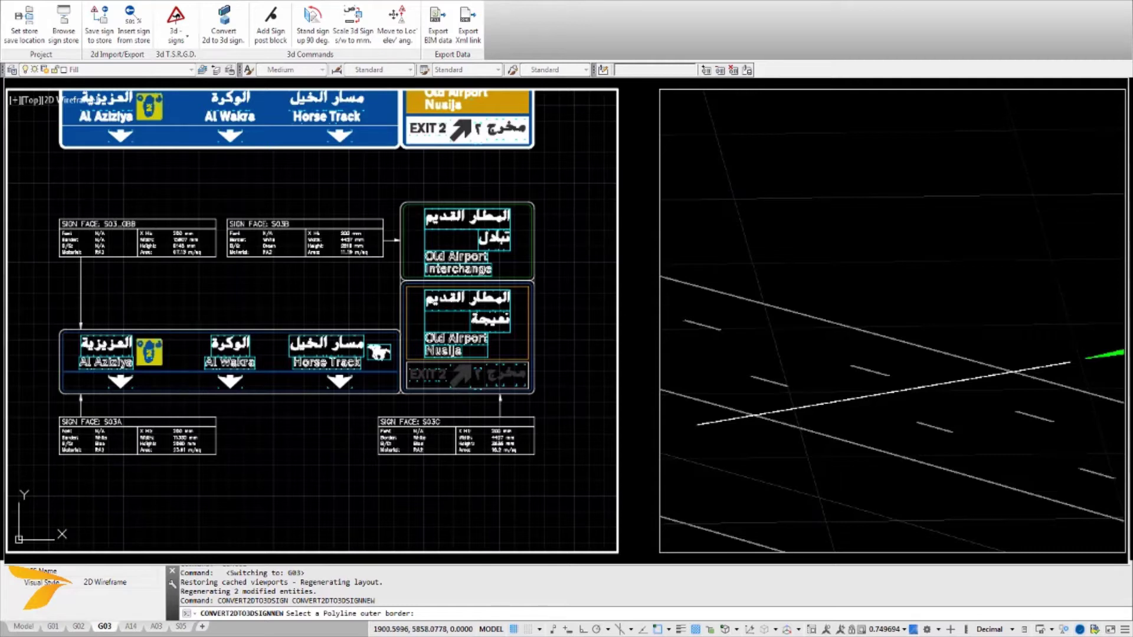
pyautogui.click(702, 325)
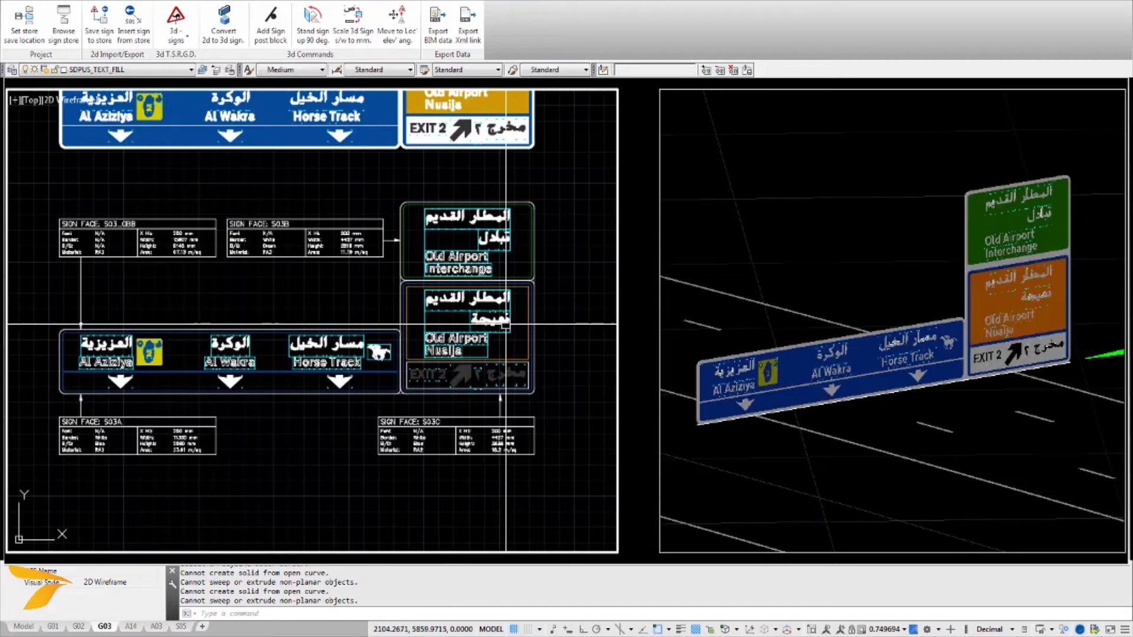
pyautogui.click(831, 247)
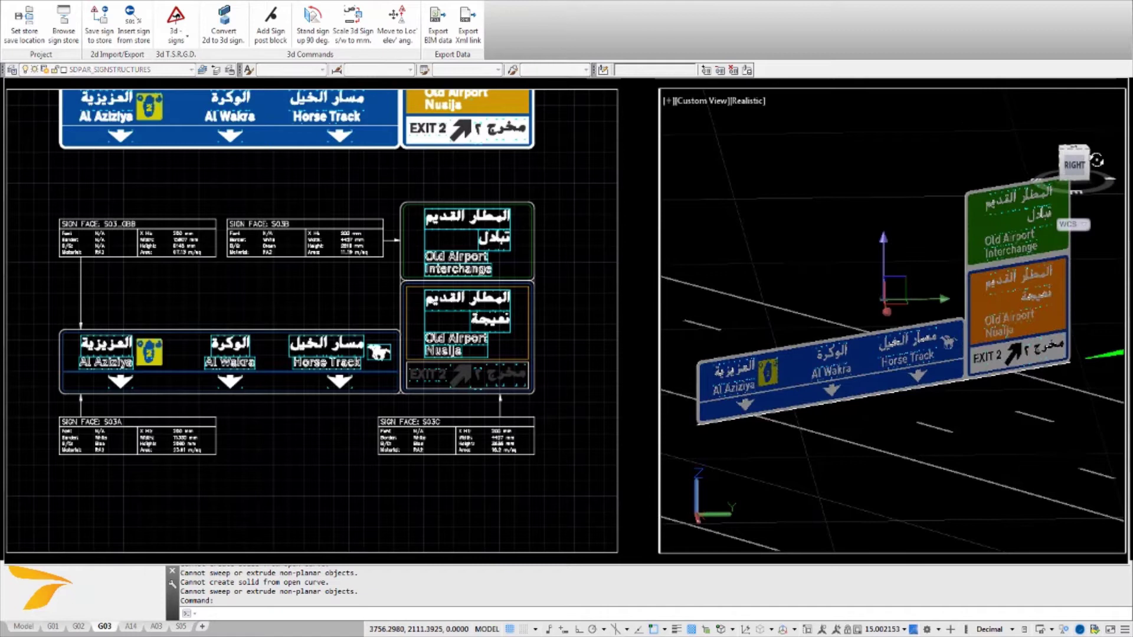
pyautogui.keyDown('shift'); pyautogui.moveTo(1096, 160); pyautogui.dragTo(1042, 160, button='middle'); pyautogui.keyUp('shift')
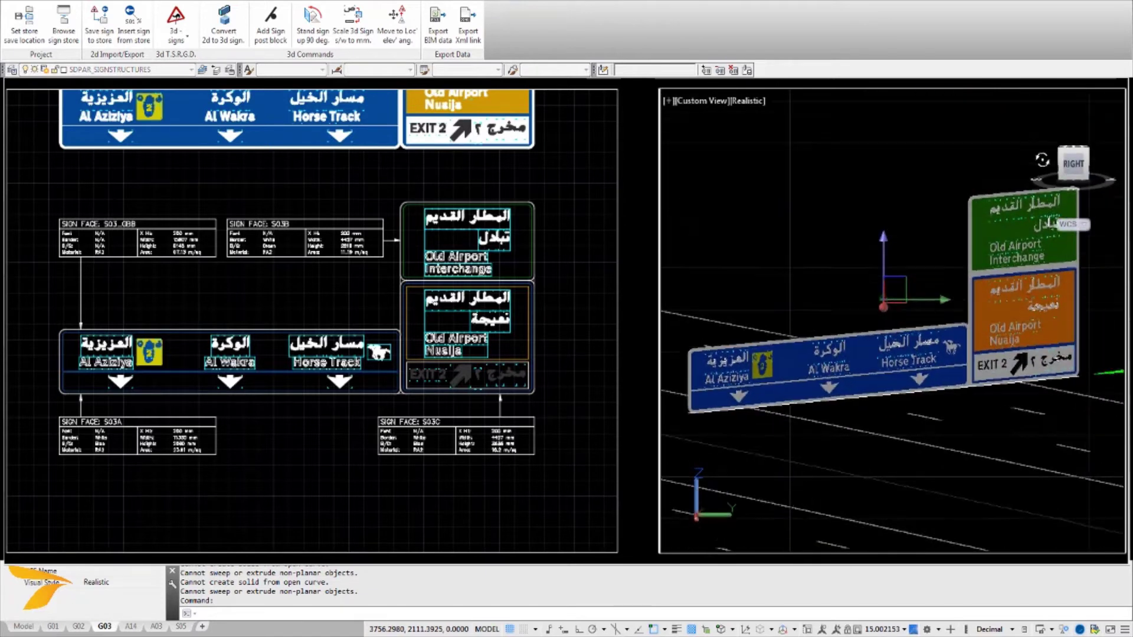
# - In layout A14, convert the unfilled three-panel direction sign into a 3D assembly using its outer border
pyautogui.click(131, 627)
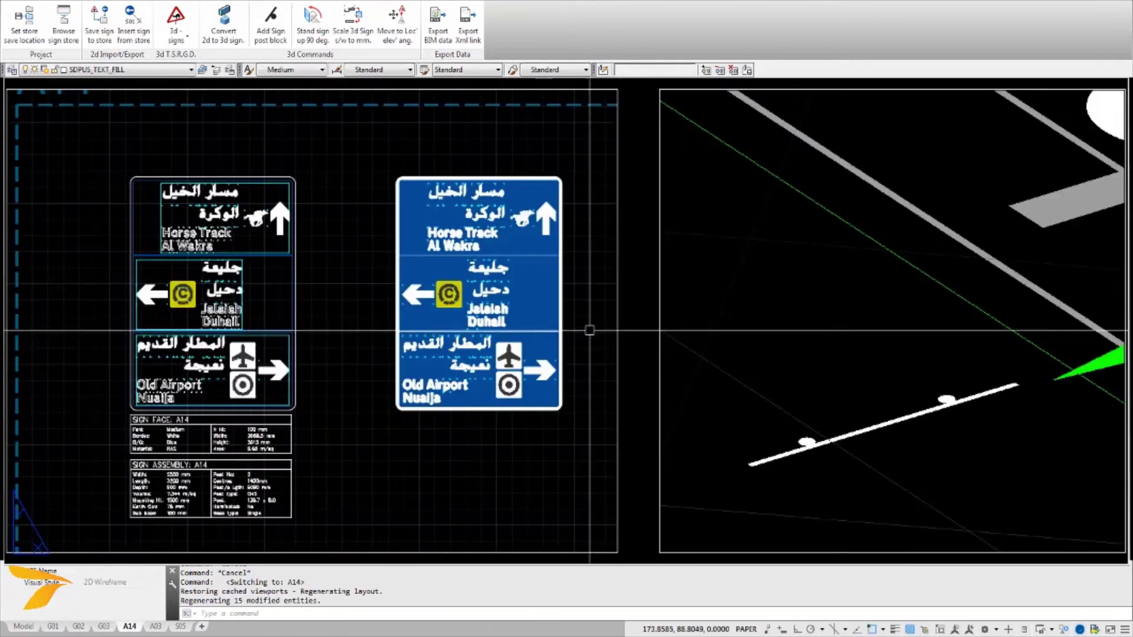
pyautogui.doubleClick(418, 448)
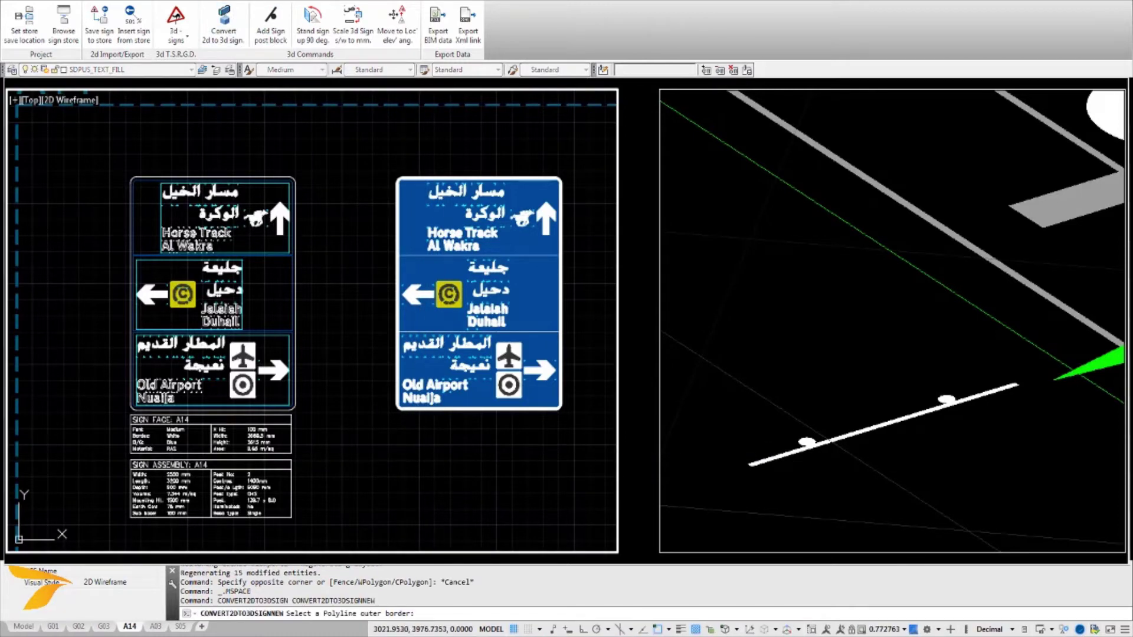
pyautogui.click(295, 308)
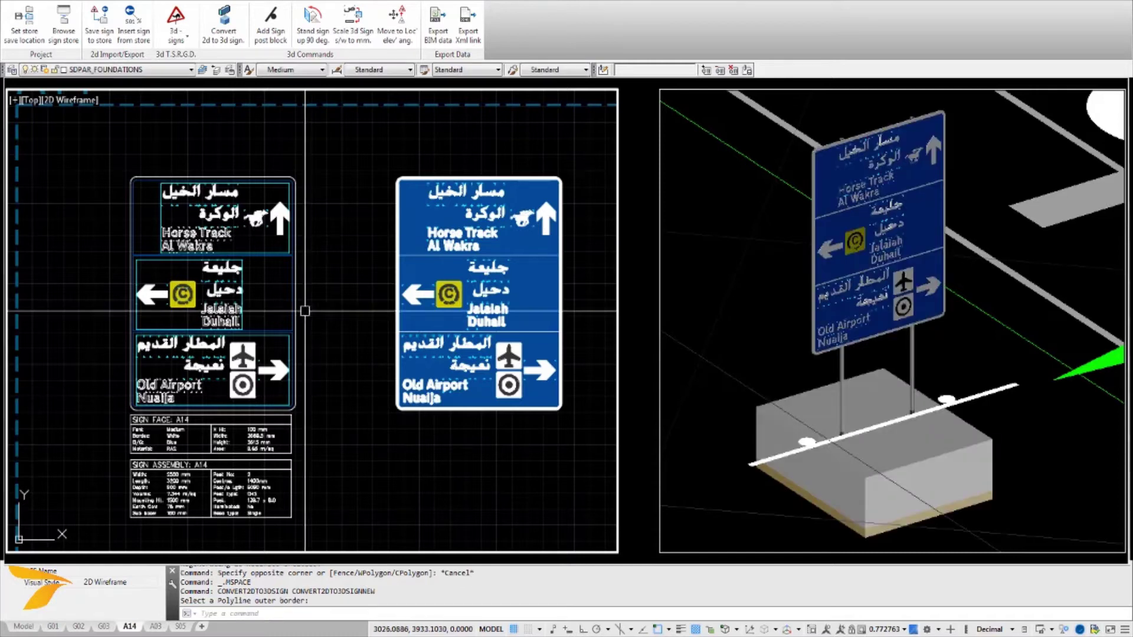
pyautogui.click(700, 262)
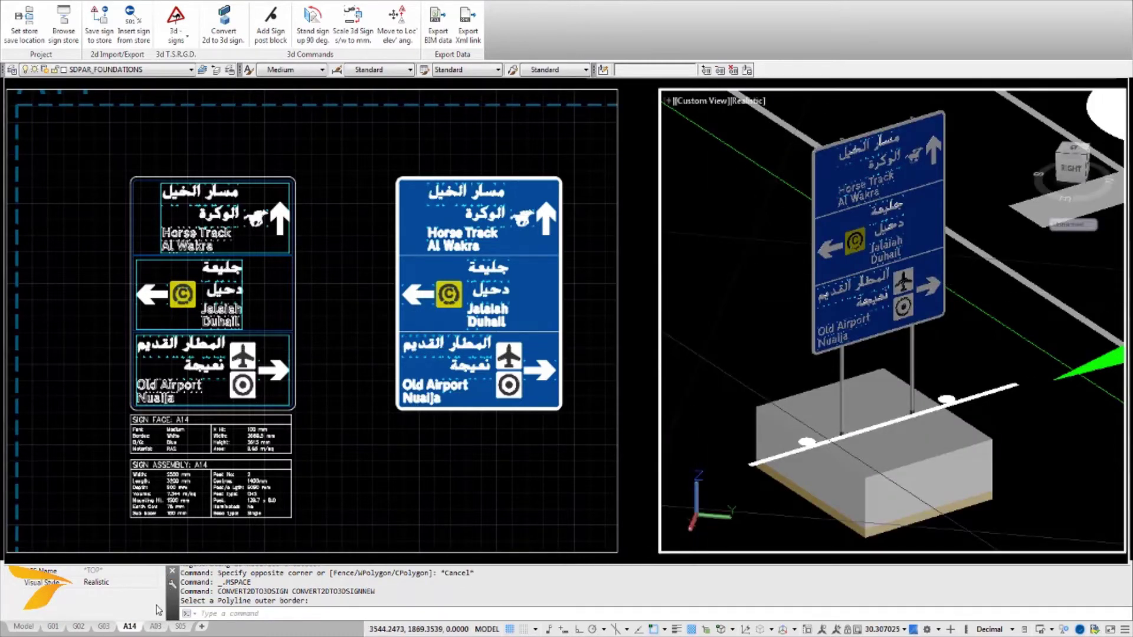
# - In layout A03, convert the Legtaifiya Street name sign into a 3D assembly and inspect the resulting model
pyautogui.click(152, 628)
pyautogui.click(366, 161)
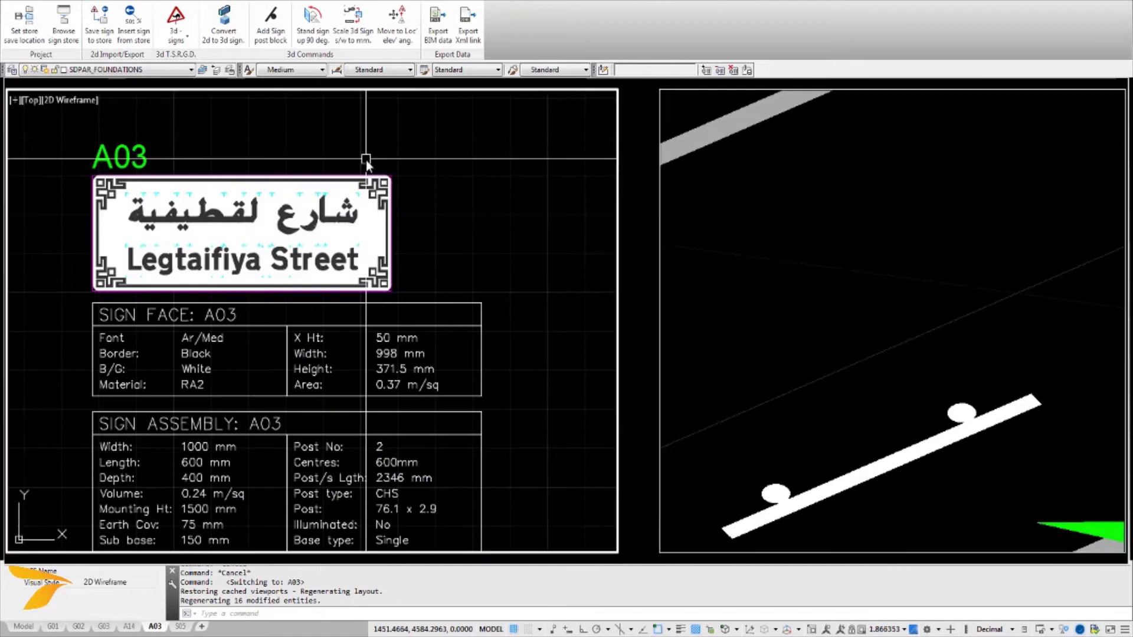
pyautogui.click(234, 26)
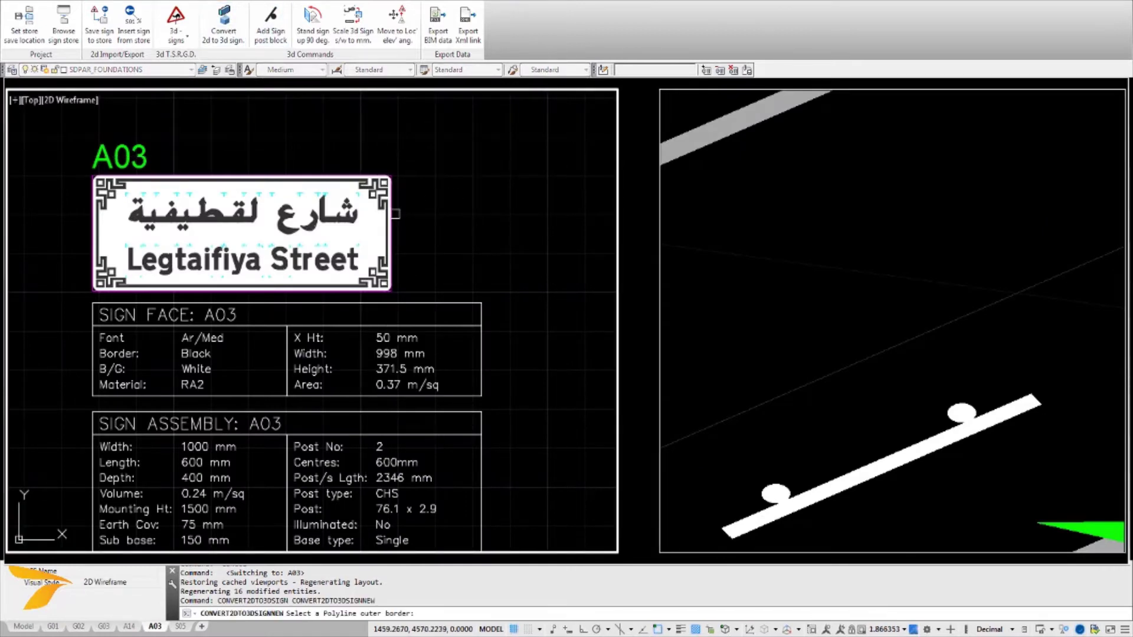
pyautogui.click(389, 289)
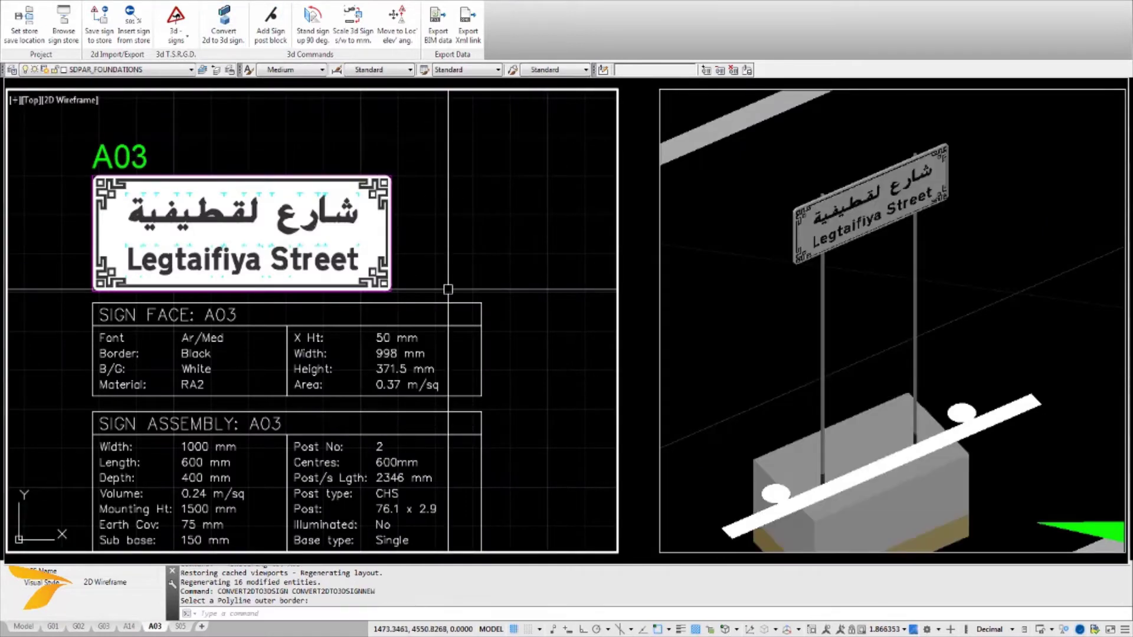
pyautogui.click(743, 293)
pyautogui.click(838, 242)
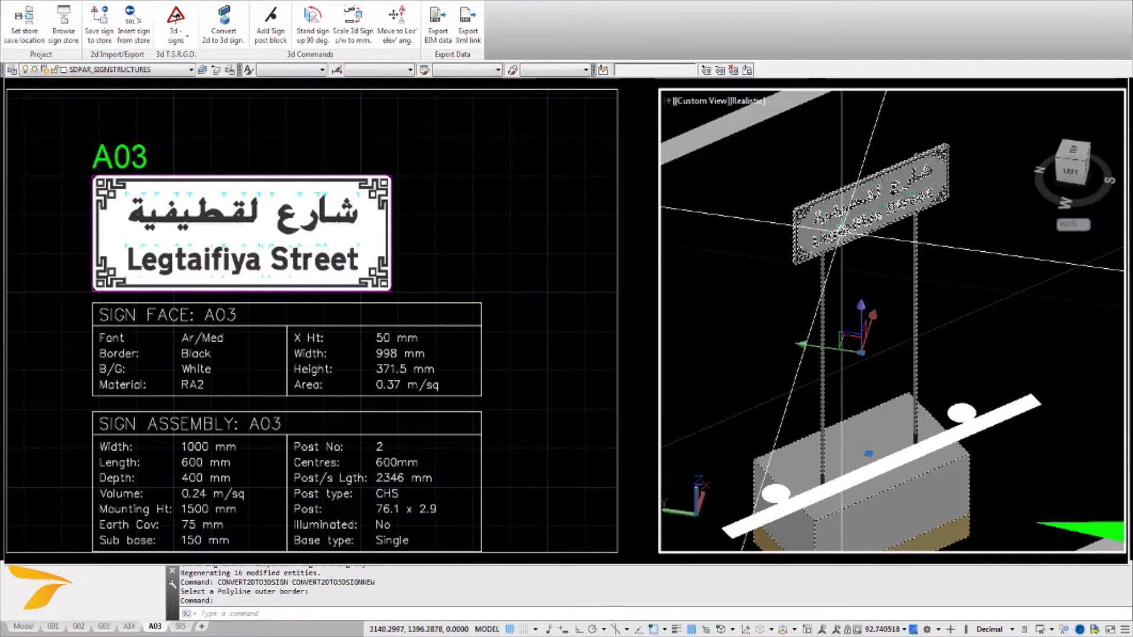
pyautogui.moveTo(1070, 154); pyautogui.dragTo(1055, 130)
pyautogui.click(1005, 248)
pyautogui.click(885, 289)
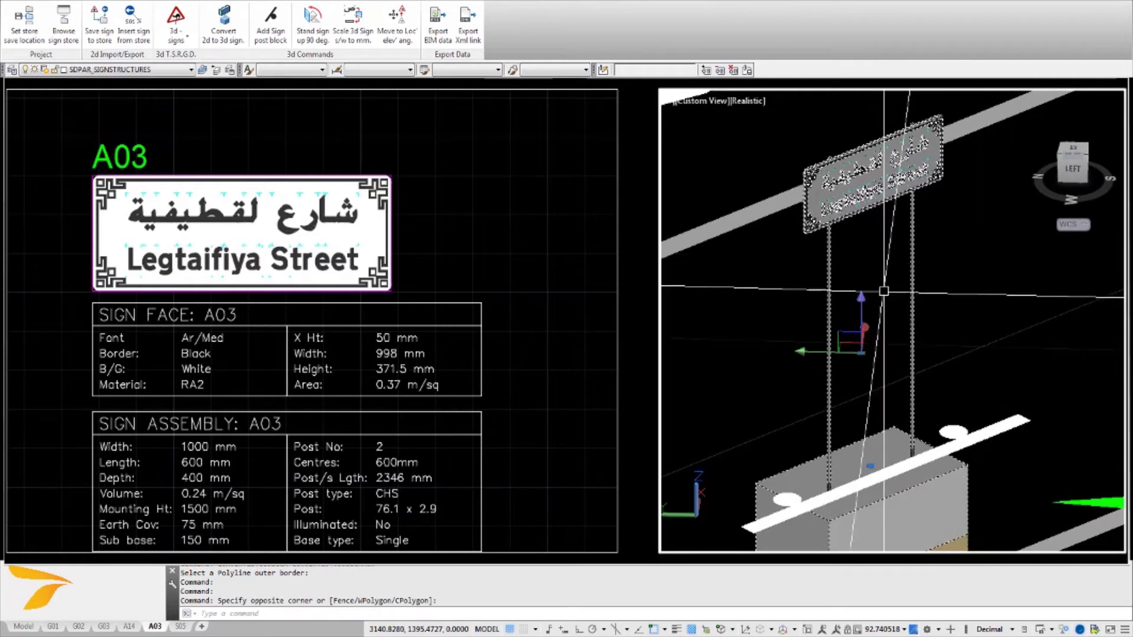
# - In layout S05, convert the 80 speed limit and No stopping sign from 2D to 3D and inspect its model
pyautogui.click(180, 627)
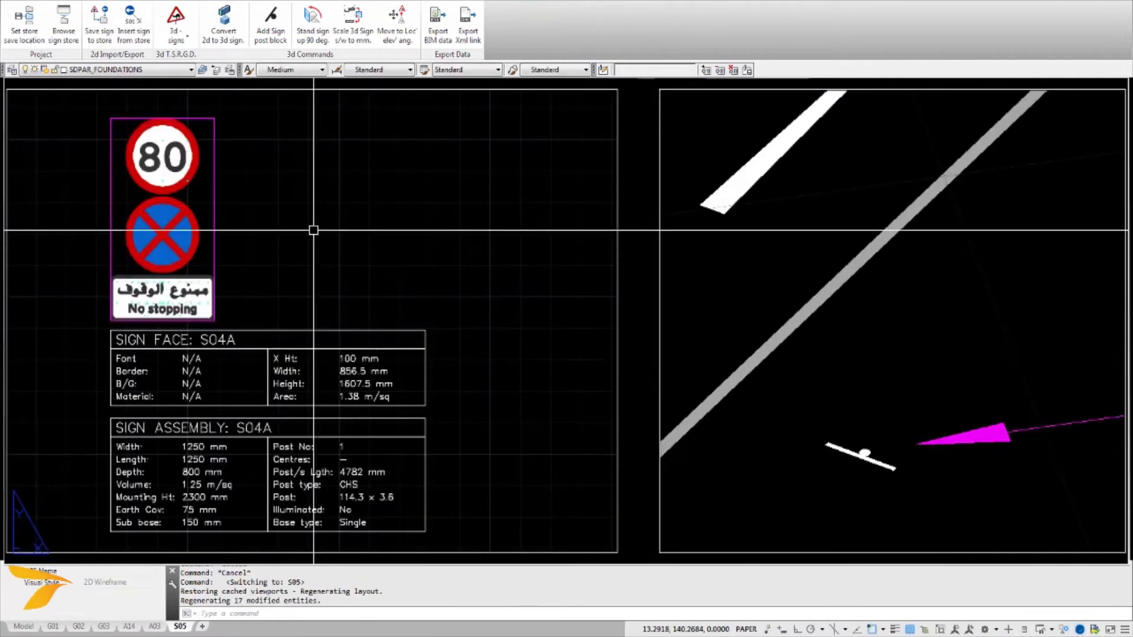
pyautogui.doubleClick(281, 232)
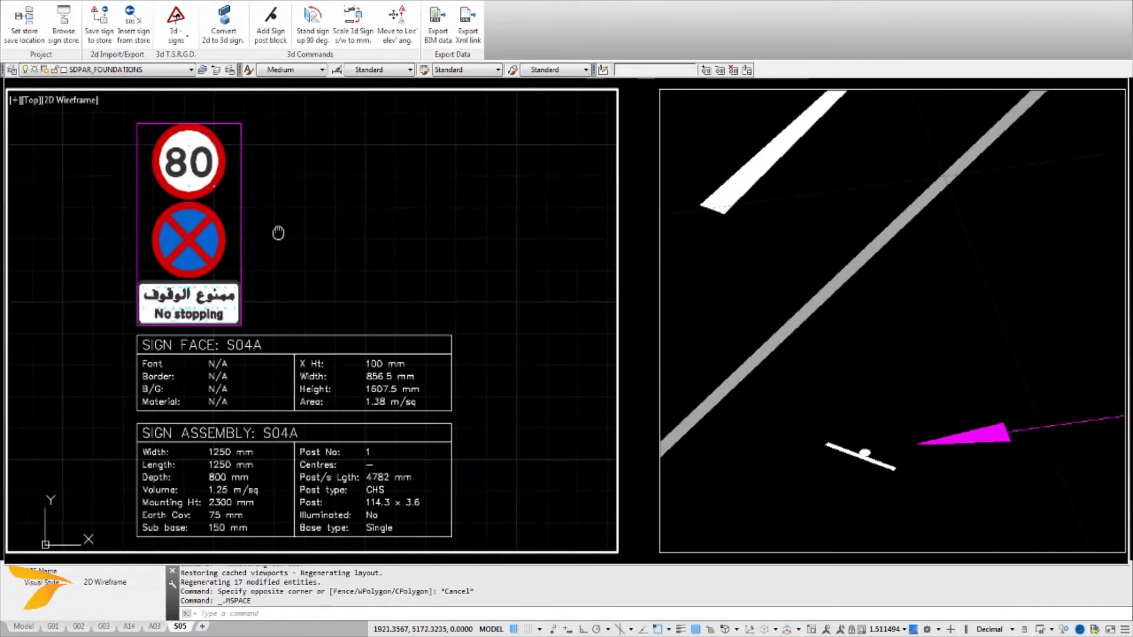
pyautogui.click(224, 24)
pyautogui.click(242, 167)
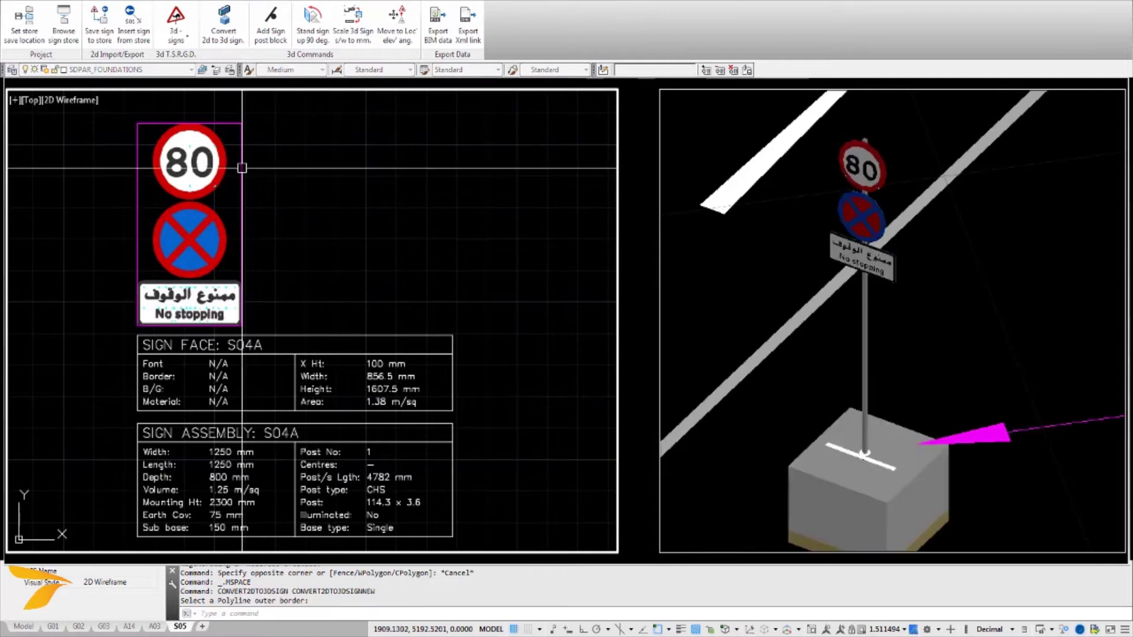
pyautogui.click(885, 277)
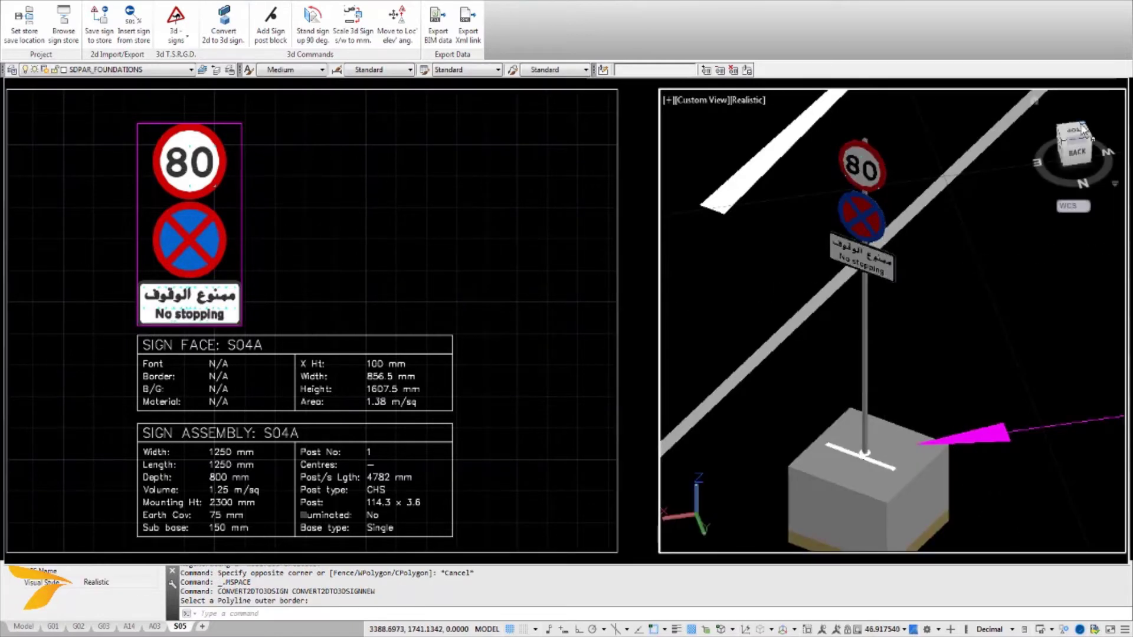
pyautogui.moveTo(1059, 156); pyautogui.dragTo(1108, 122)
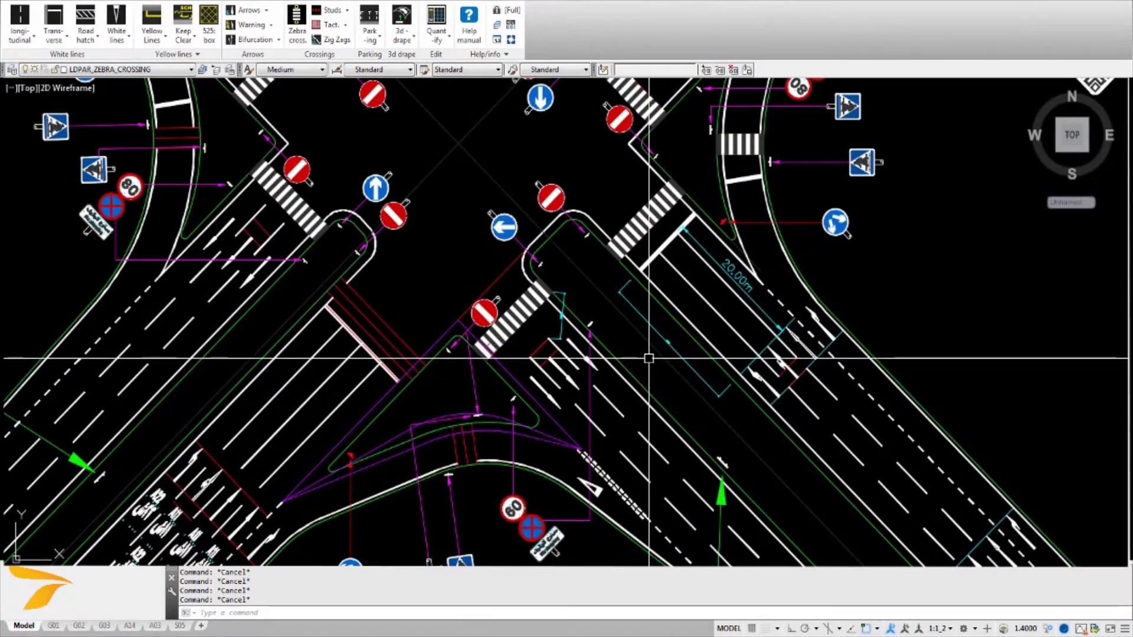
# - In model space, place a zebra crossing along the central red guideline between the median and the triangular island
pyautogui.moveTo(647, 357); pyautogui.dragTo(654, 357, button='middle')
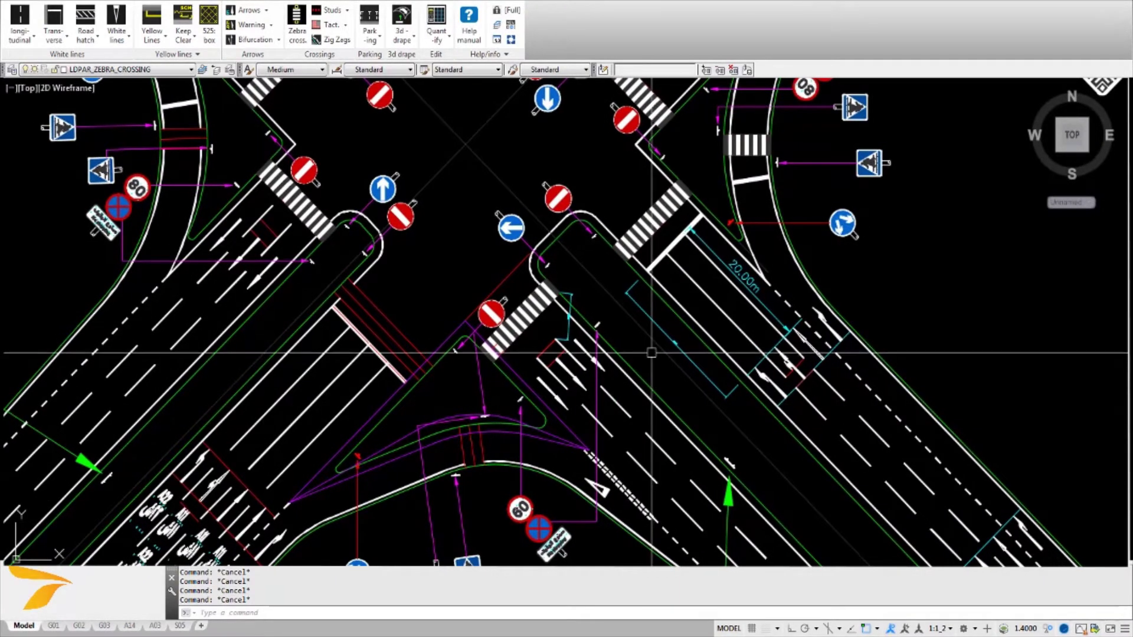
pyautogui.moveTo(518, 357); pyautogui.dragTo(531, 348, button='middle')
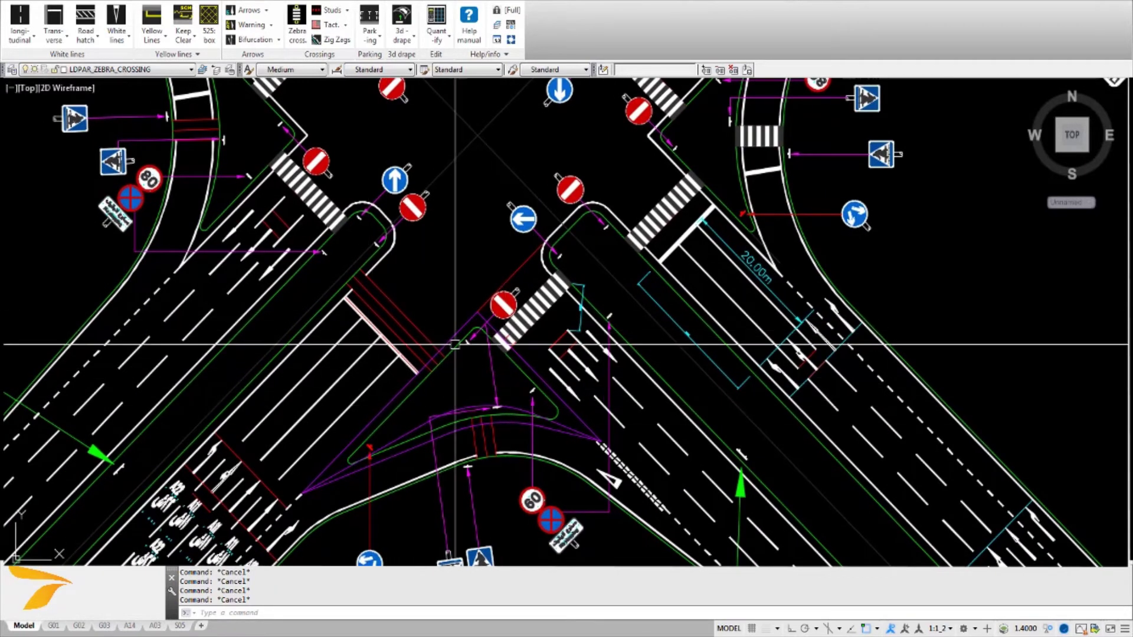
pyautogui.scroll(-6, 458, 342)
pyautogui.scroll(4, 458, 354)
pyautogui.scroll(8, 461, 358)
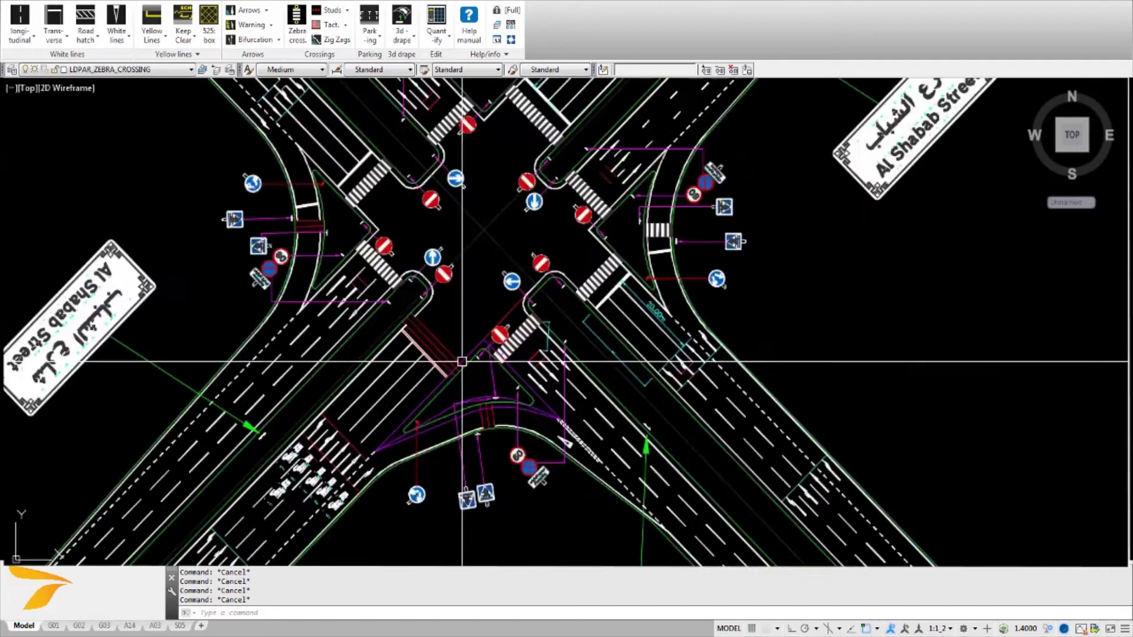
pyautogui.moveTo(434, 365); pyautogui.dragTo(426, 363, button='middle')
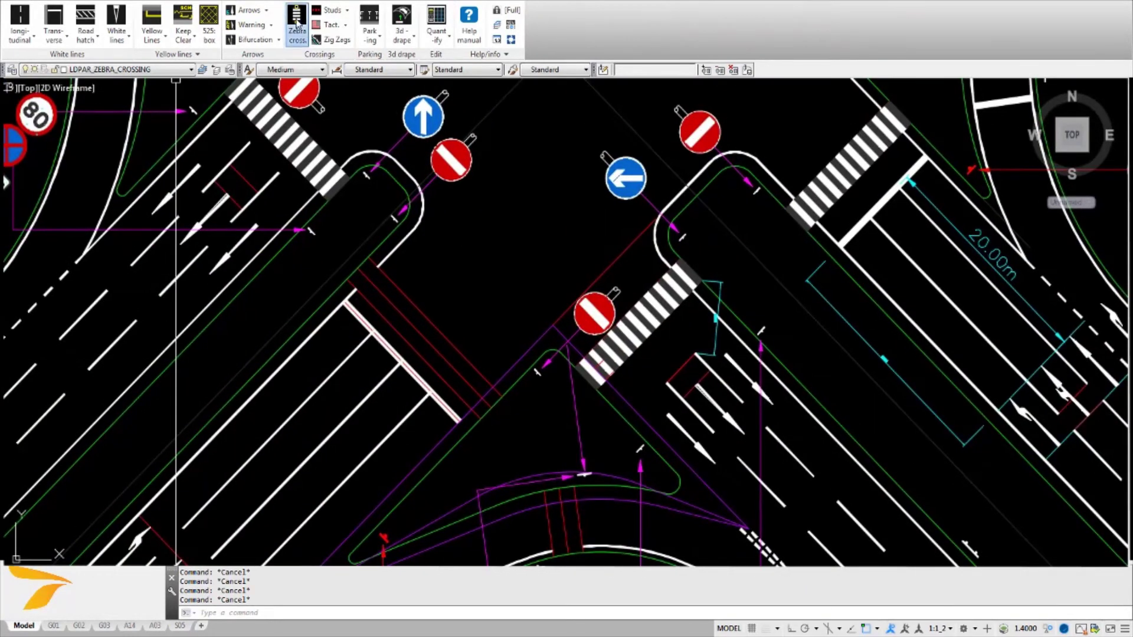
pyautogui.click(297, 24)
pyautogui.click(439, 371)
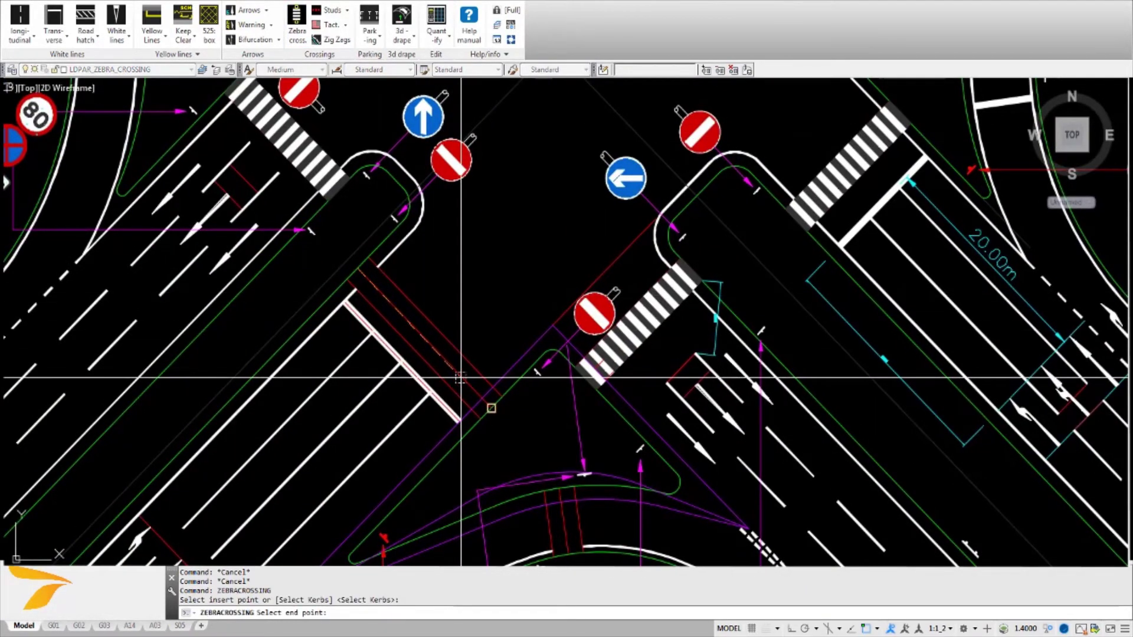
pyautogui.click(461, 377)
pyautogui.scroll(2, 463, 373)
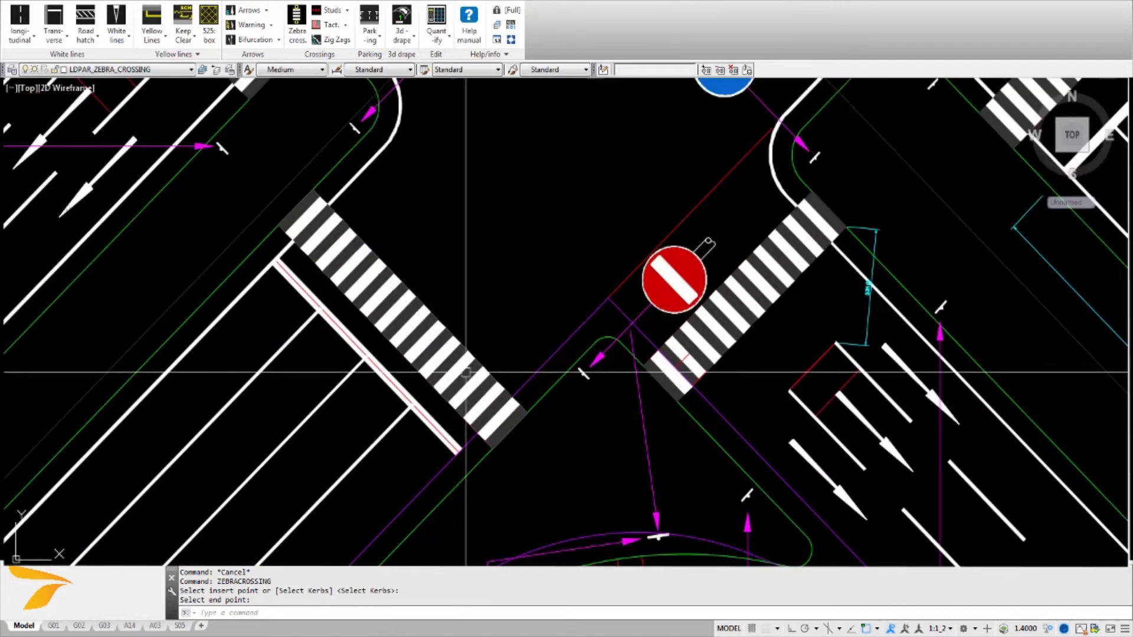
# - Add the island kerb and the median kerb as kerb references for the new zebra crossing
pyautogui.click(468, 366)
pyautogui.doubleClick(468, 366)
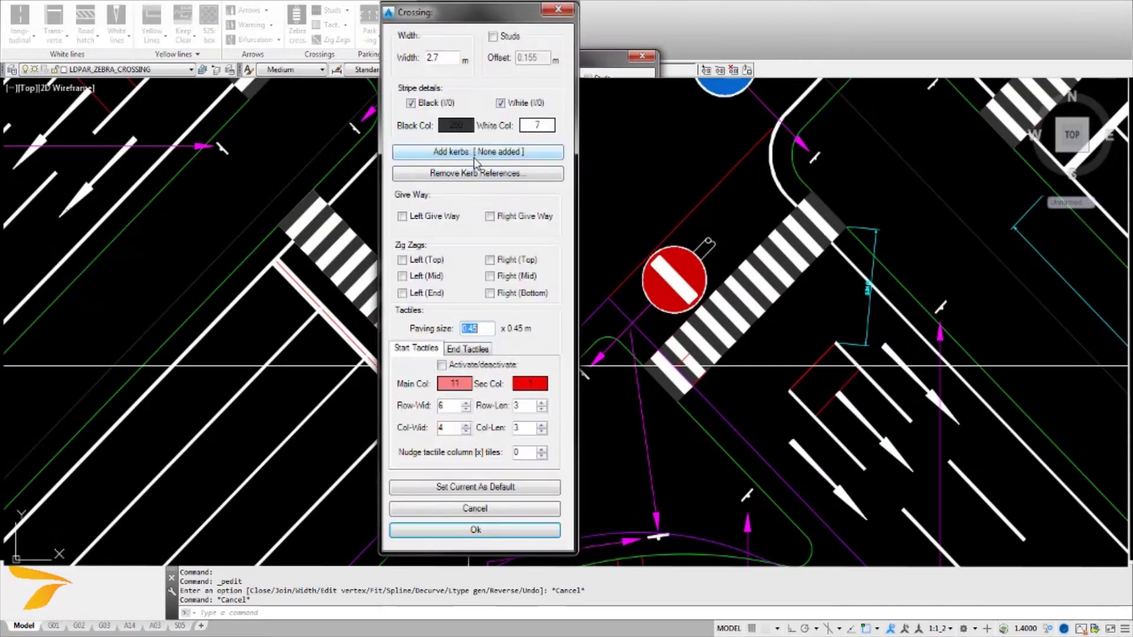
pyautogui.click(475, 153)
pyautogui.click(547, 392)
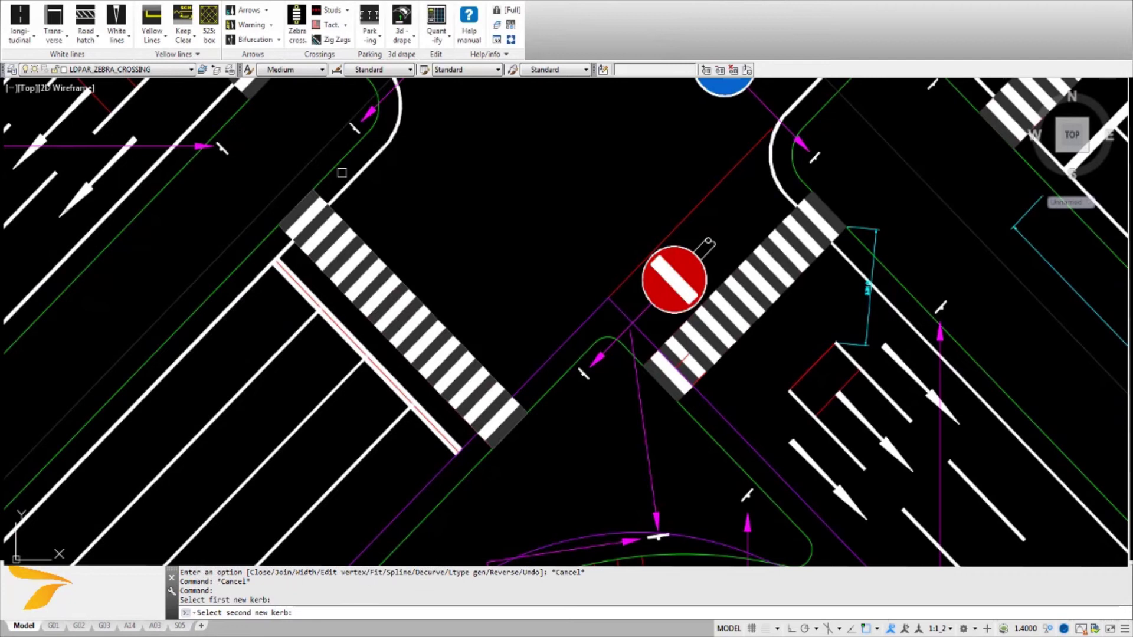
pyautogui.click(342, 172)
pyautogui.click(489, 529)
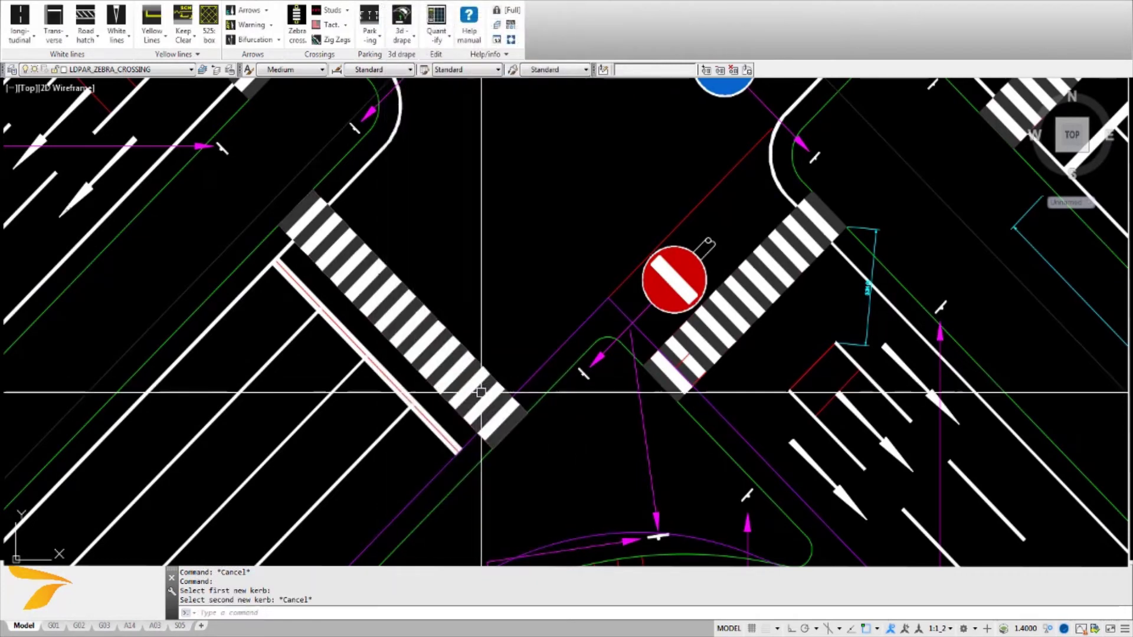
# - Turn object snap off and stretch both ends of the crossing along the kerbs to skew it across the carriageway
pyautogui.click(481, 392)
pyautogui.scroll(2, 498, 410)
pyautogui.press('F3')
pyautogui.click(527, 463)
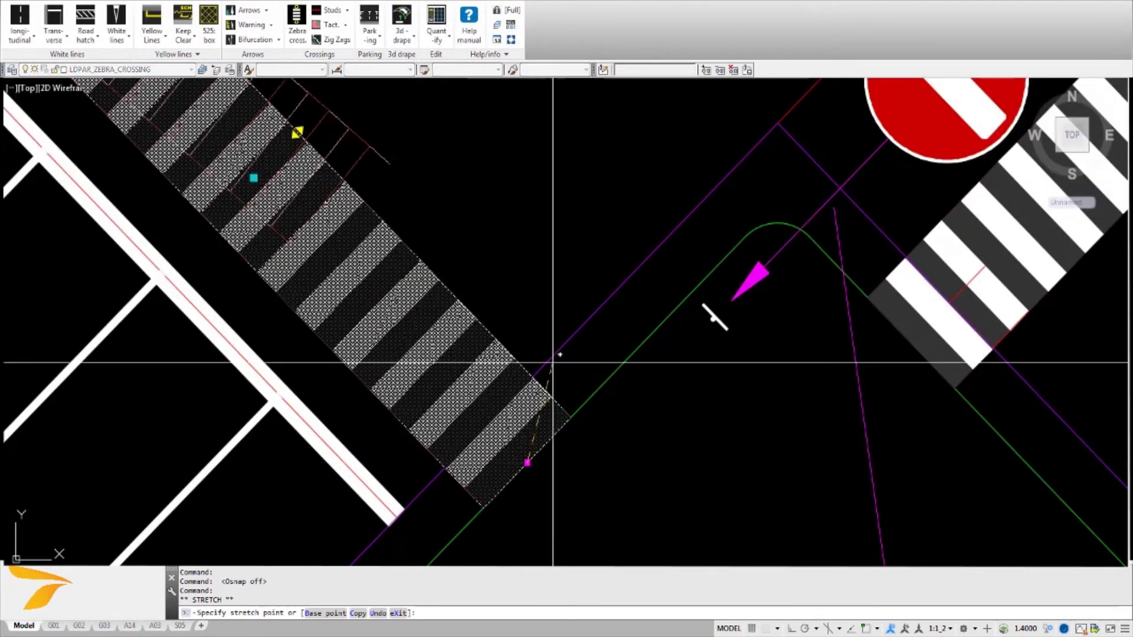
pyautogui.click(568, 294)
pyautogui.scroll(-6, 504, 328)
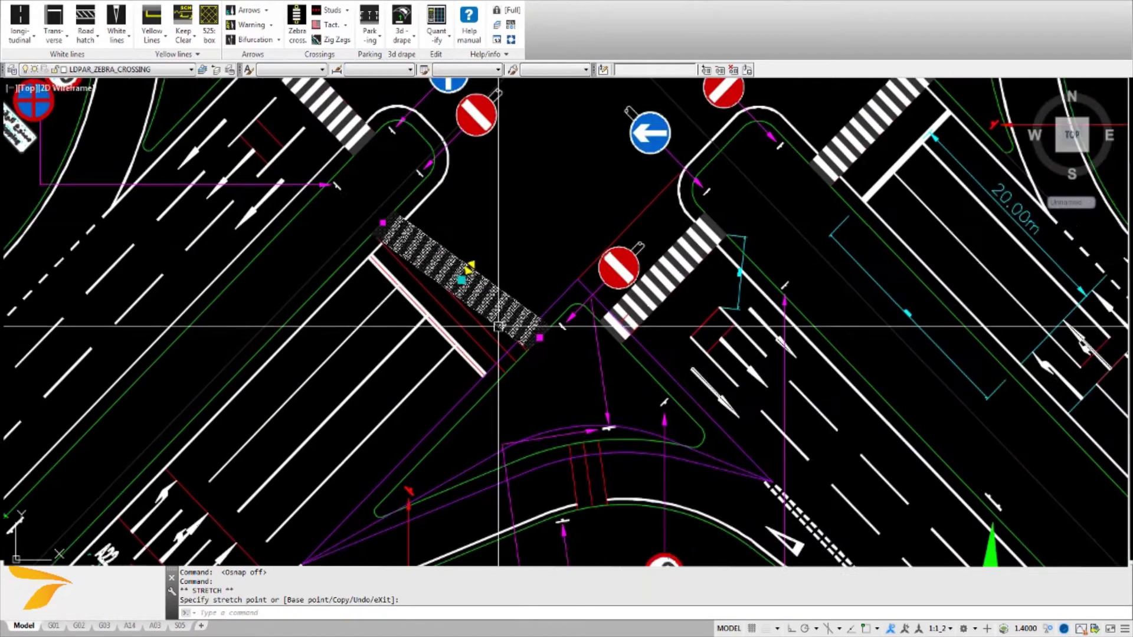
pyautogui.scroll(4, 354, 224)
pyautogui.click(364, 285)
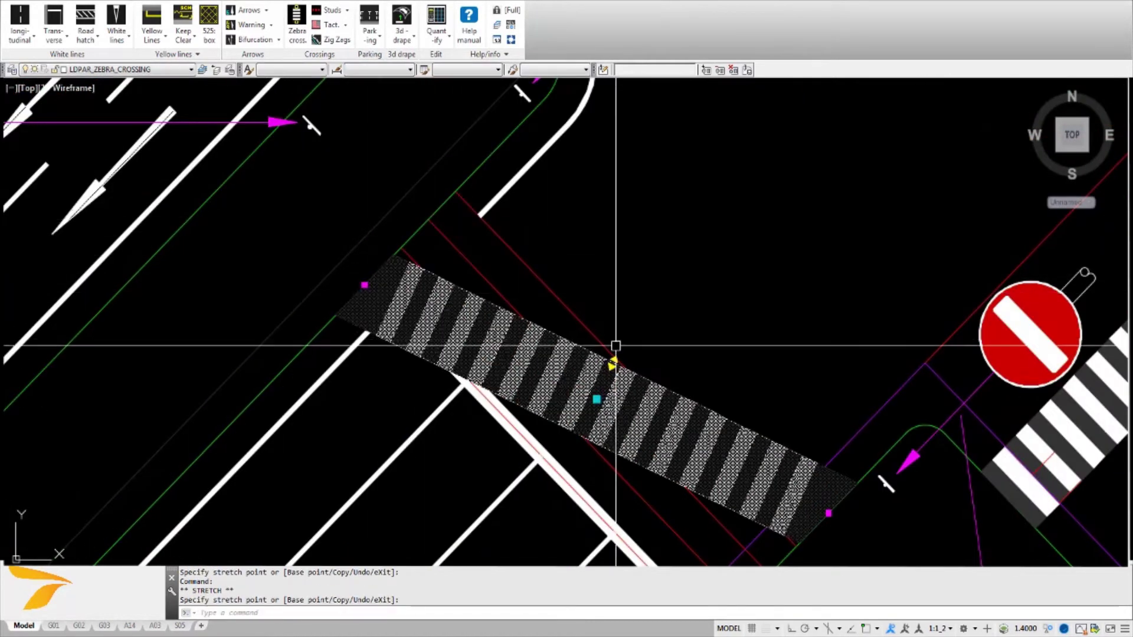
# - Widen the skewed crossing freehand and reduce its width again in the crossing settings
pyautogui.click(613, 360)
pyautogui.click(636, 311)
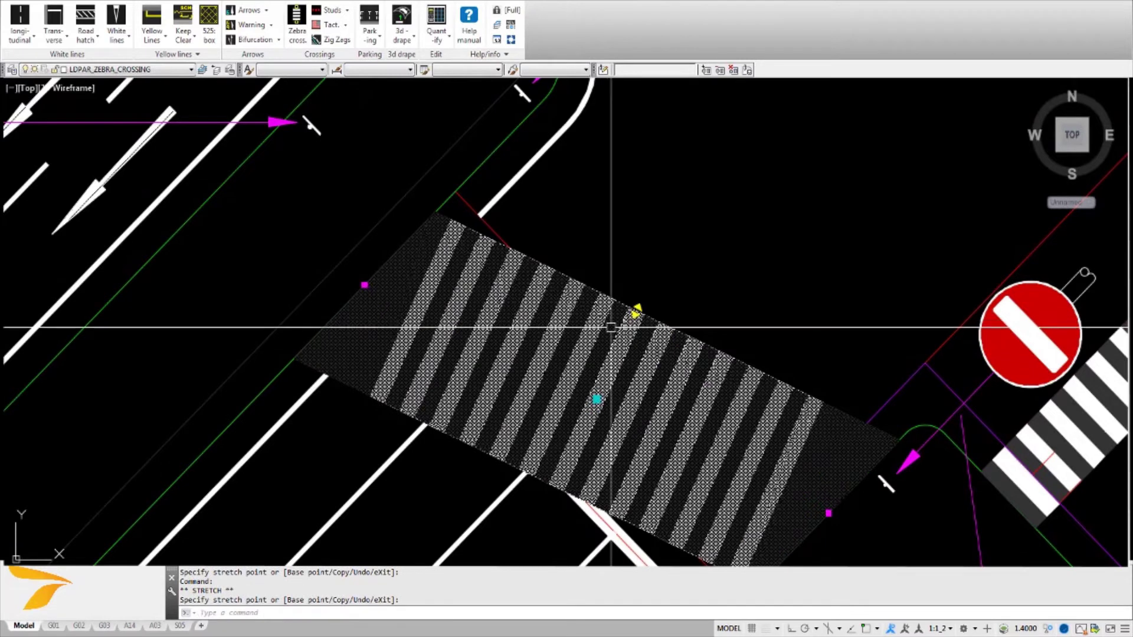
pyautogui.moveTo(599, 404); pyautogui.dragTo(562, 291, button='middle')
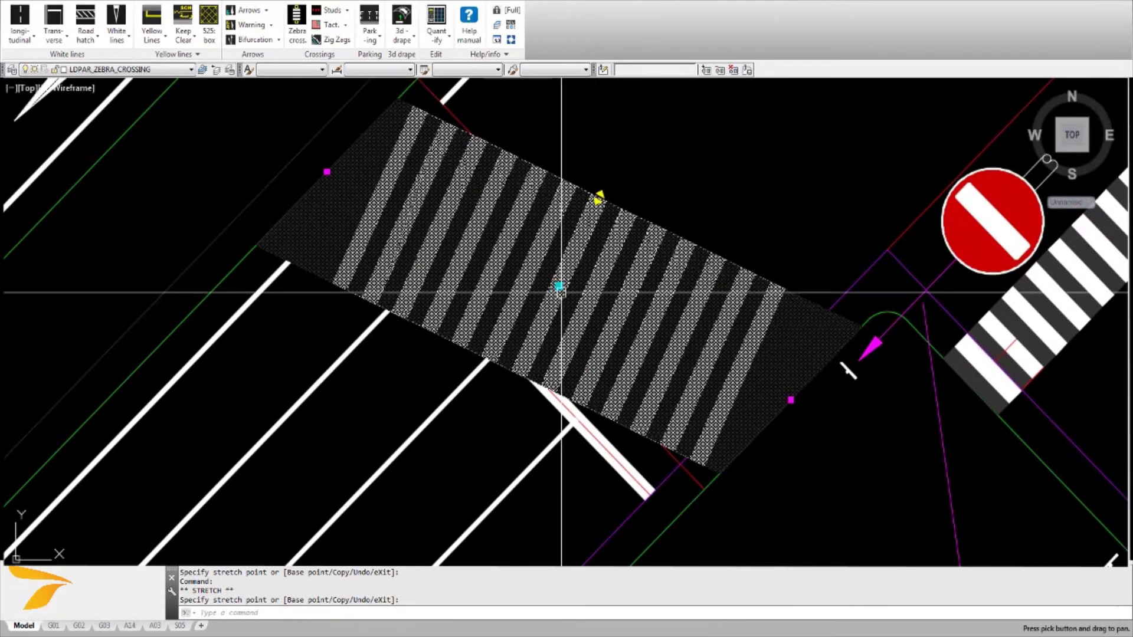
pyautogui.doubleClick(556, 176)
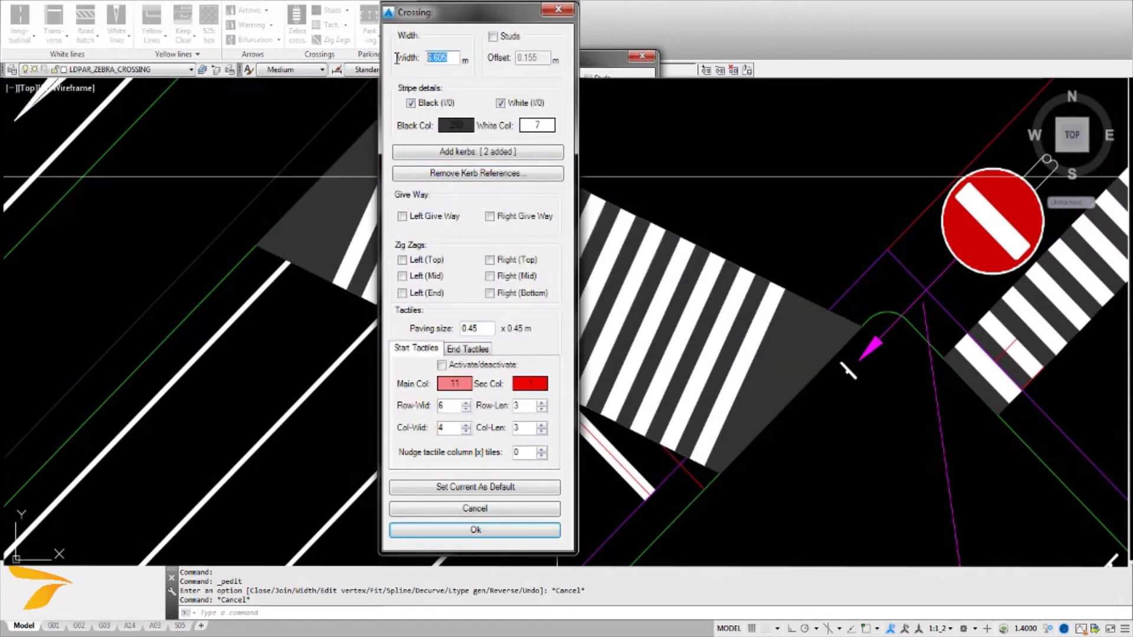
pyautogui.click(475, 531)
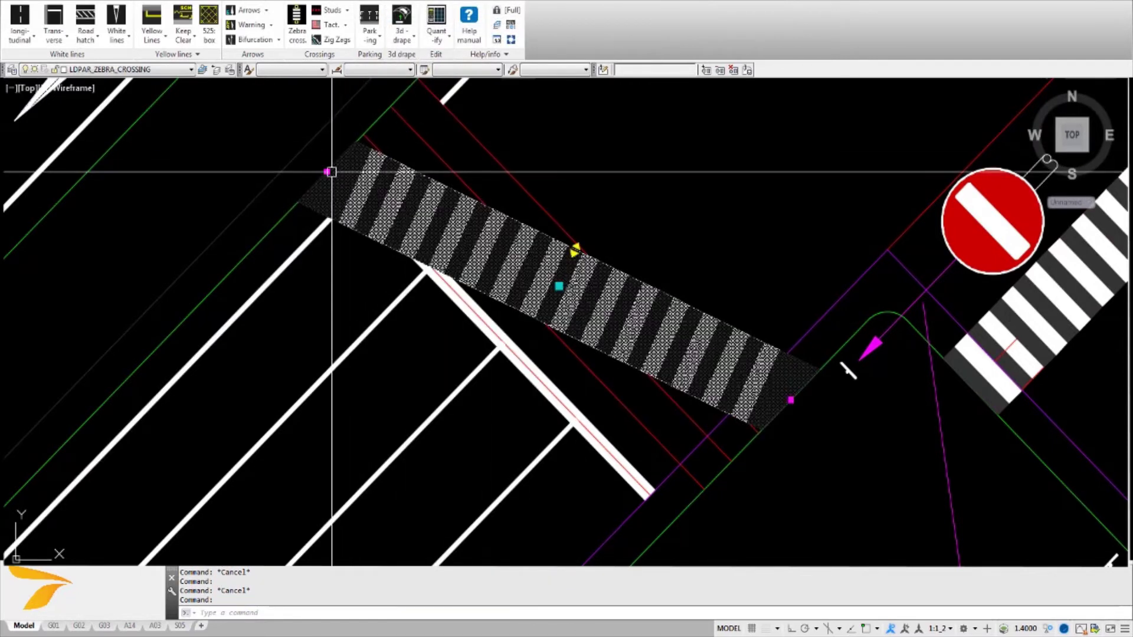
# - With object snap on, move both ends of the crossing onto the endpoints of the central red guideline
pyautogui.click(328, 171)
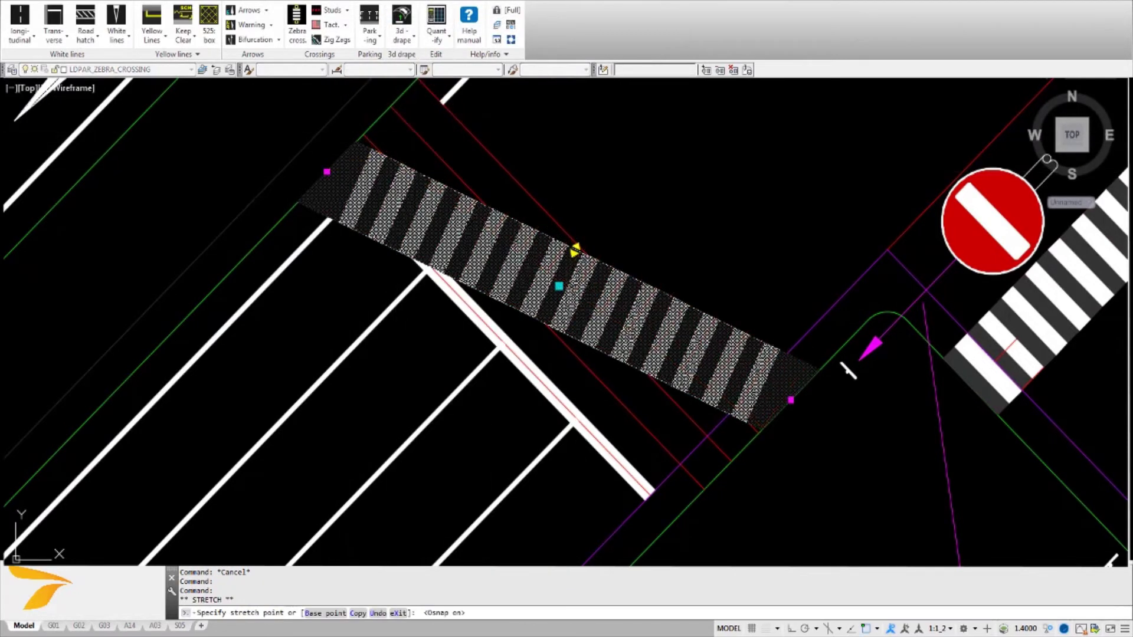
pyautogui.click(392, 107)
pyautogui.click(791, 400)
pyautogui.click(730, 460)
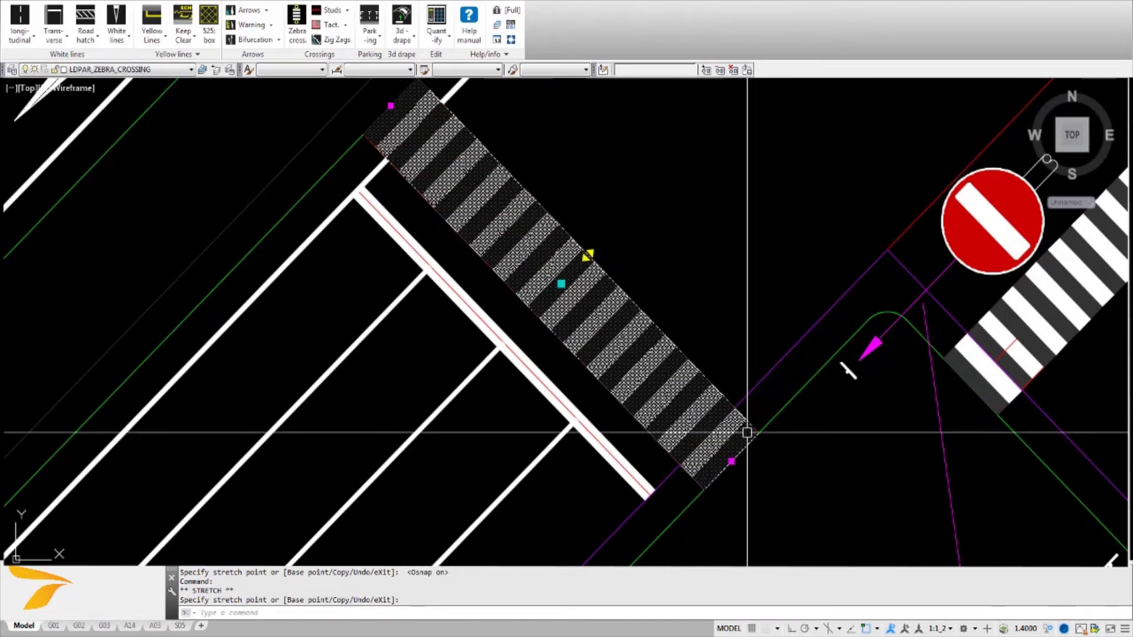
pyautogui.scroll(-5, 747, 432)
pyautogui.press('Escape')
pyautogui.press('Escape')
pyautogui.press('F3')
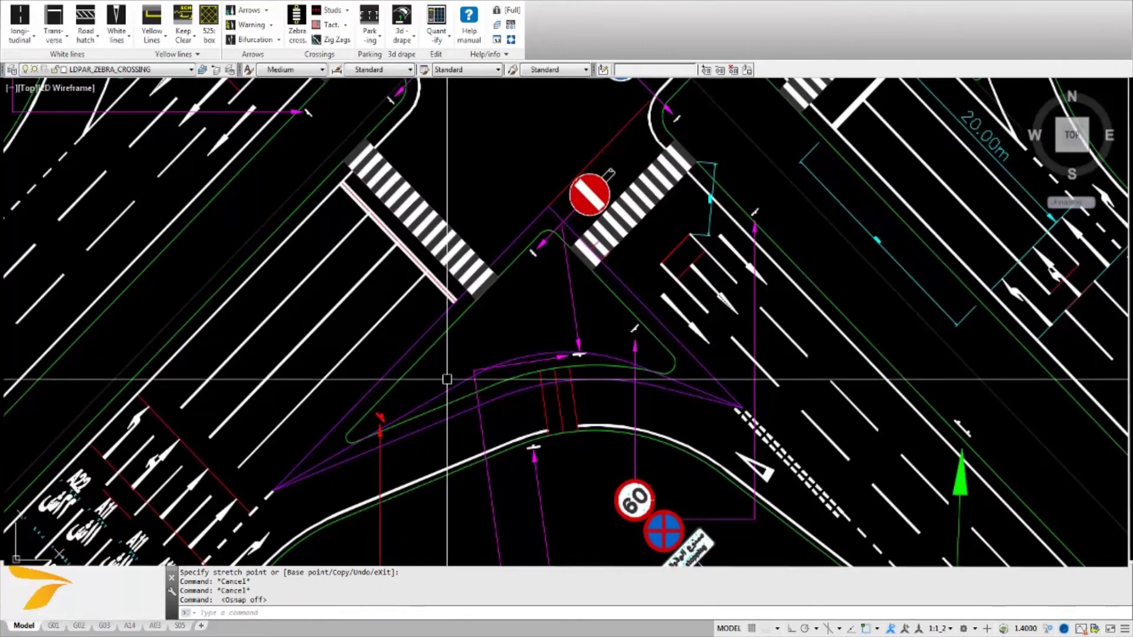
# - Start a diagram 521 road hatch around the triangular island, using its outer purple polylines as the boundary references
pyautogui.press('Escape')
pyautogui.press('Escape')
pyautogui.press('Escape')
pyautogui.press('Escape')
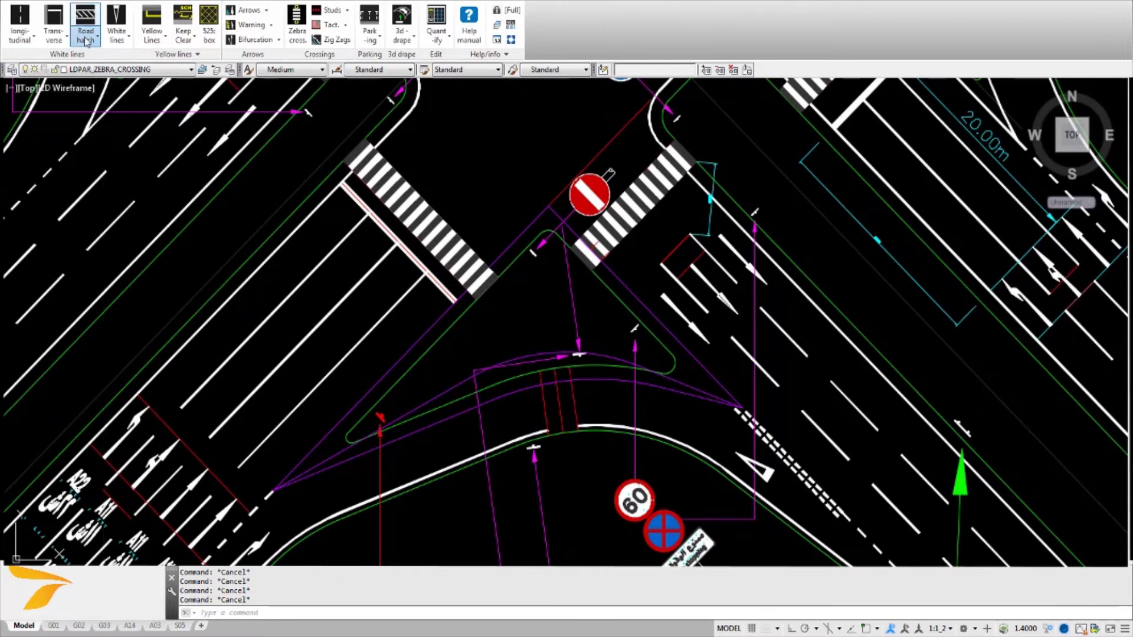
pyautogui.click(85, 40)
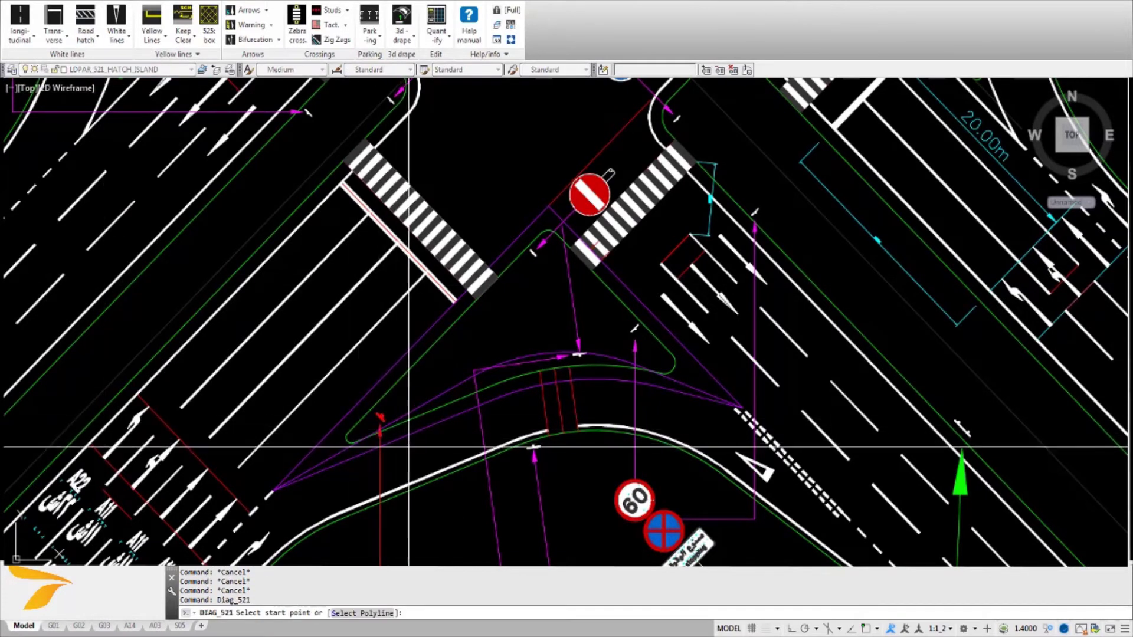
pyautogui.write('s')
pyautogui.press('Return')
pyautogui.click(427, 427)
pyautogui.write('s')
pyautogui.press('Return')
pyautogui.click(405, 354)
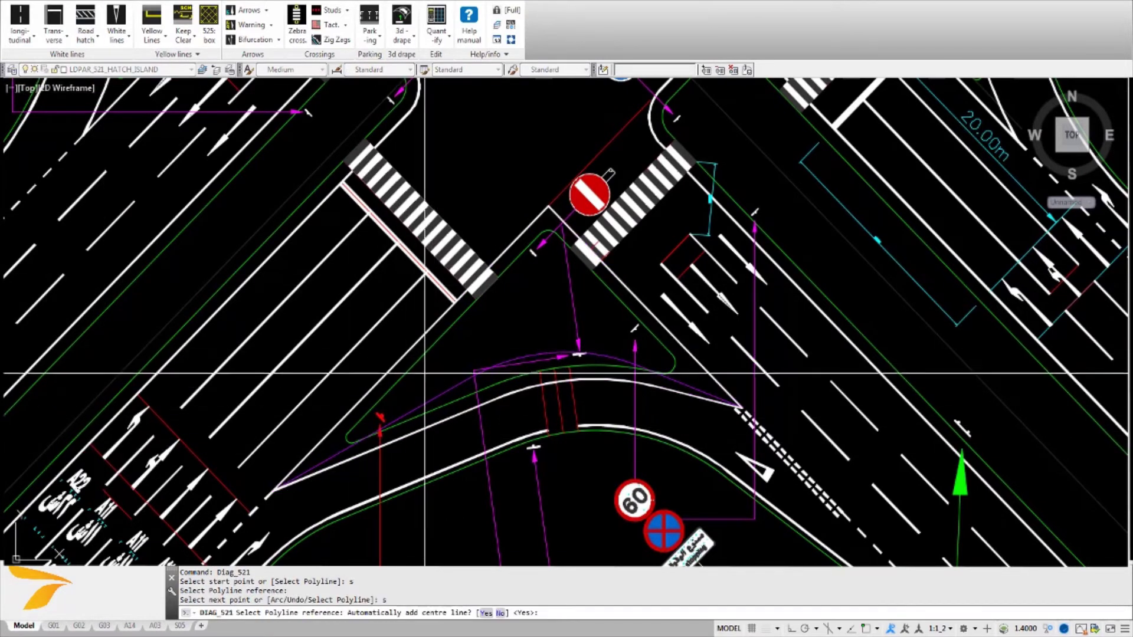
# - Decline the automatic centre line and use the purple polyline through the island as the hatch's centre reference
pyautogui.write('n')
pyautogui.press('Return')
pyautogui.write('s')
pyautogui.press('Return')
pyautogui.click(481, 342)
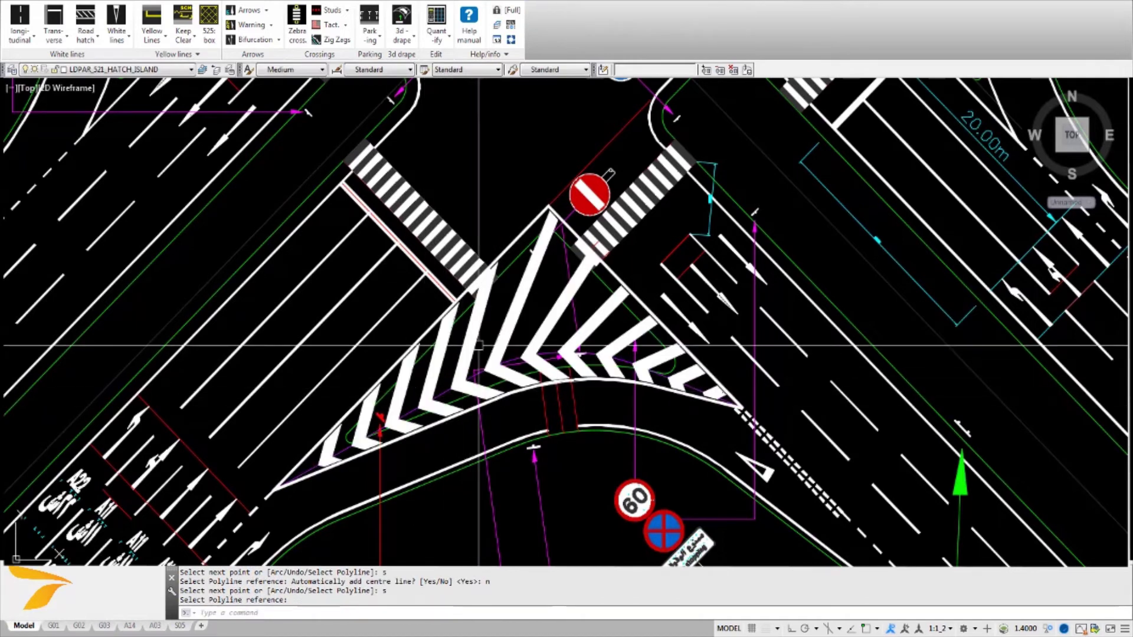
pyautogui.press('Escape')
pyautogui.press('Escape')
# - Turn on all layers in the drawing
pyautogui.press('Return')
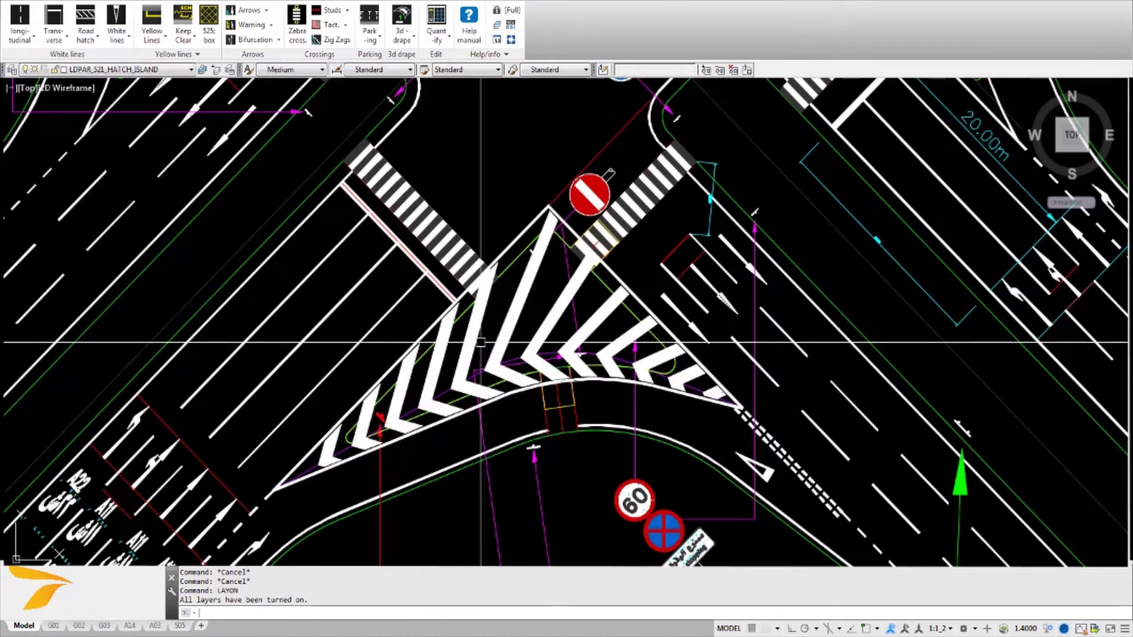
pyautogui.scroll(2, 511, 355)
pyautogui.press('Escape')
pyautogui.press('Escape')
# - Bring the yellow knockout outline around the island to the front of the draw order
pyautogui.click(501, 144)
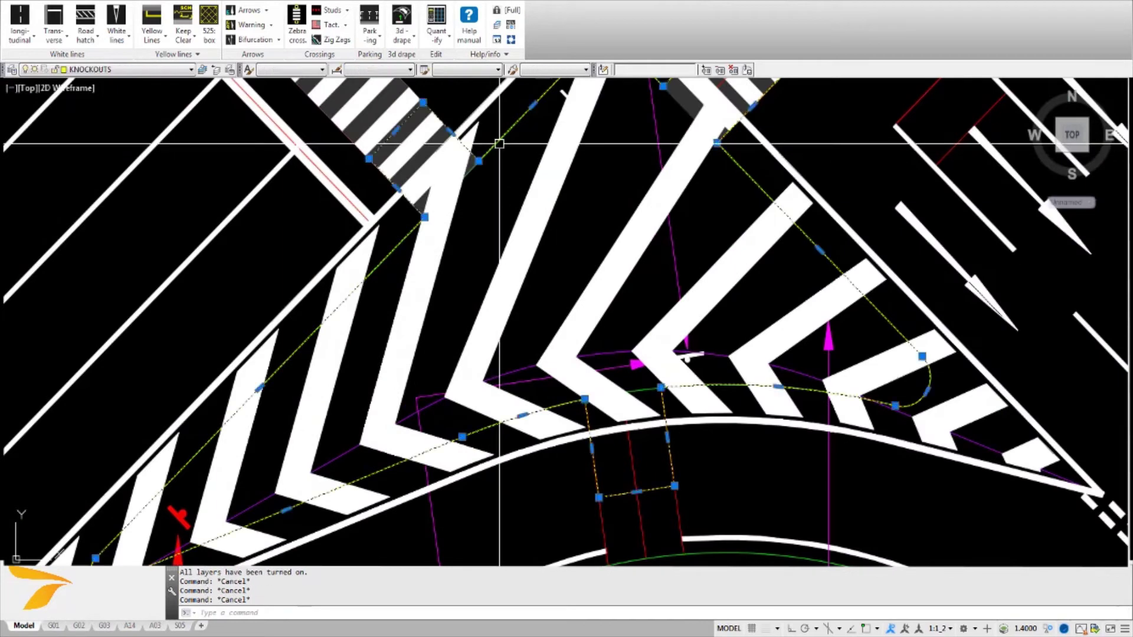
pyautogui.press('Escape')
pyautogui.write('dr')
pyautogui.press('Return')
pyautogui.click(500, 180)
pyautogui.press('Return')
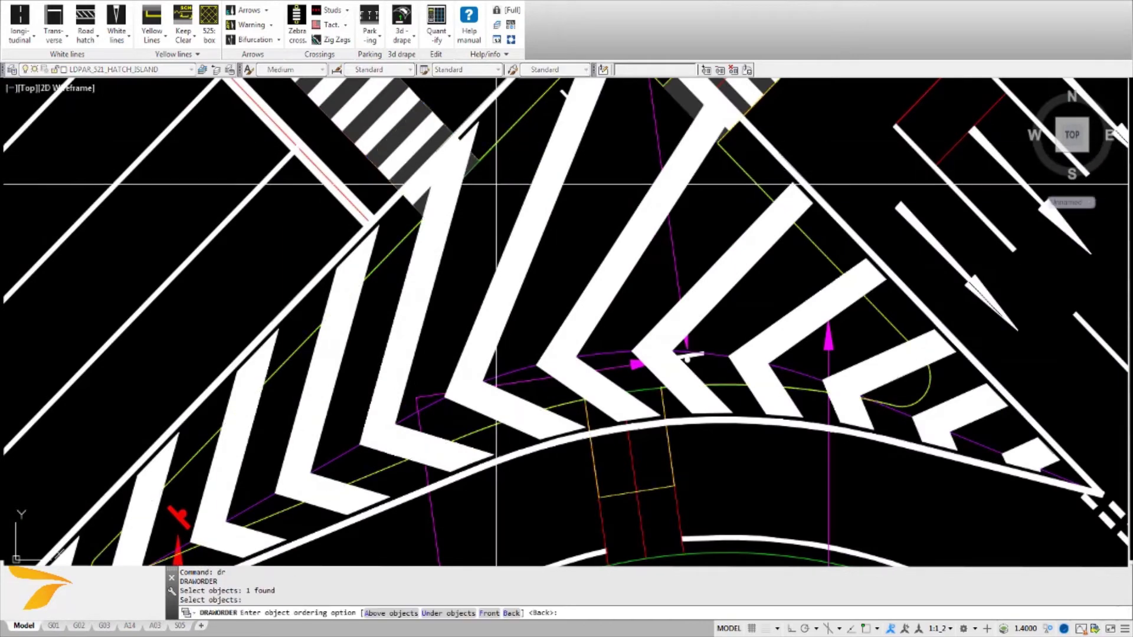
pyautogui.write('f')
pyautogui.press('Return')
# - Add the yellow outline as a knockout zone of the hatched island and inspect the trimmed markings
pyautogui.scroll(-5, 511, 194)
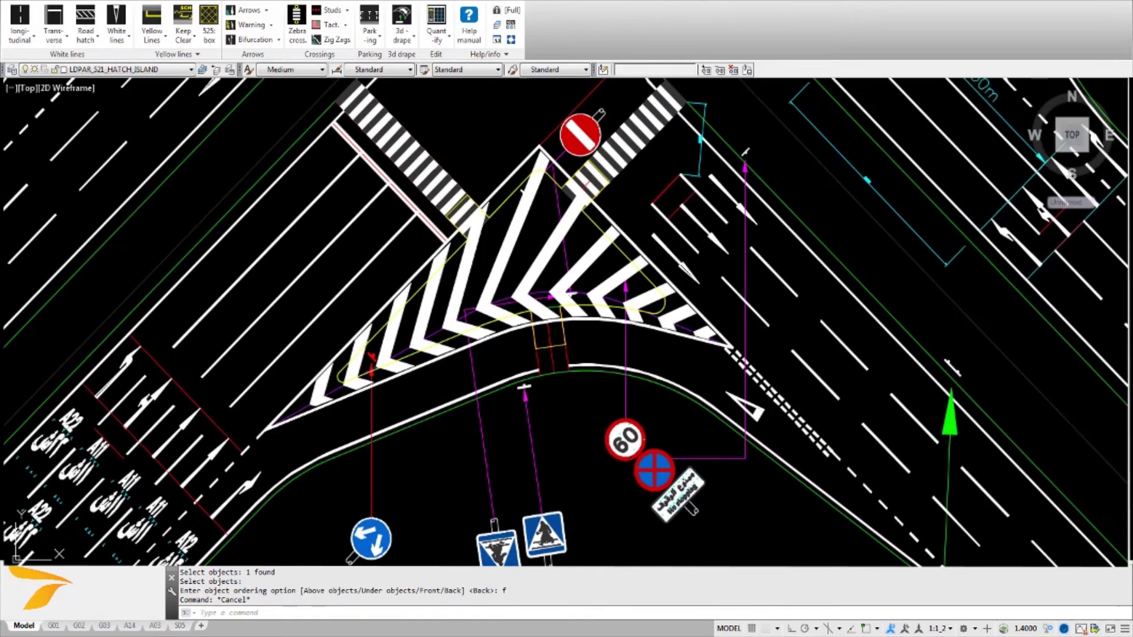
pyautogui.press('Escape')
pyautogui.press('Escape')
pyautogui.doubleClick(526, 222)
pyautogui.click(467, 193)
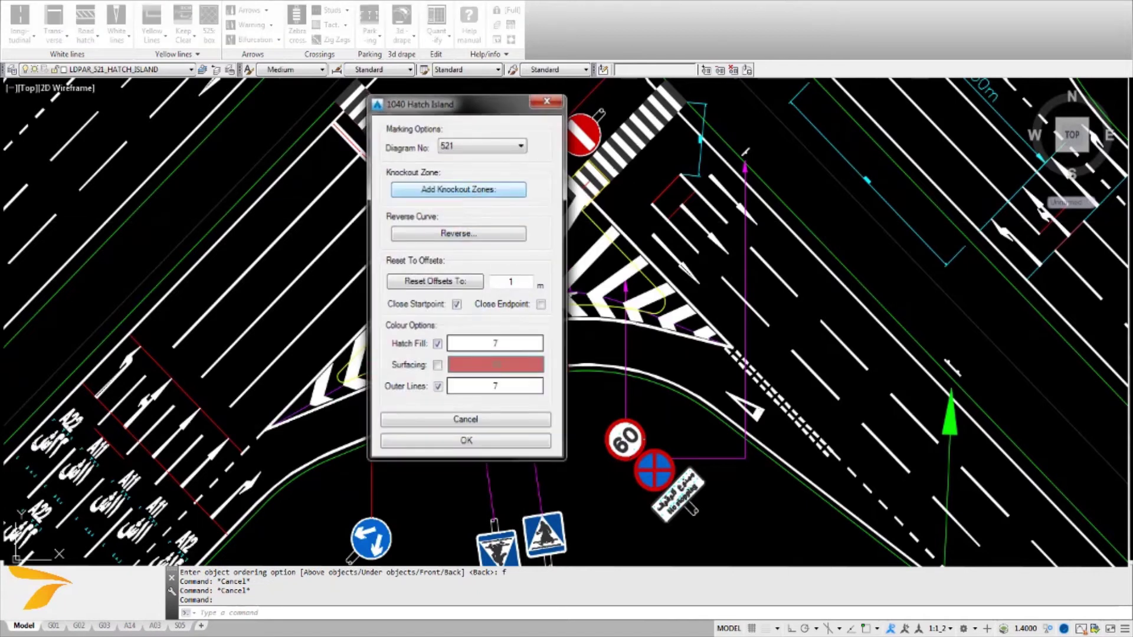
pyautogui.press('Return')
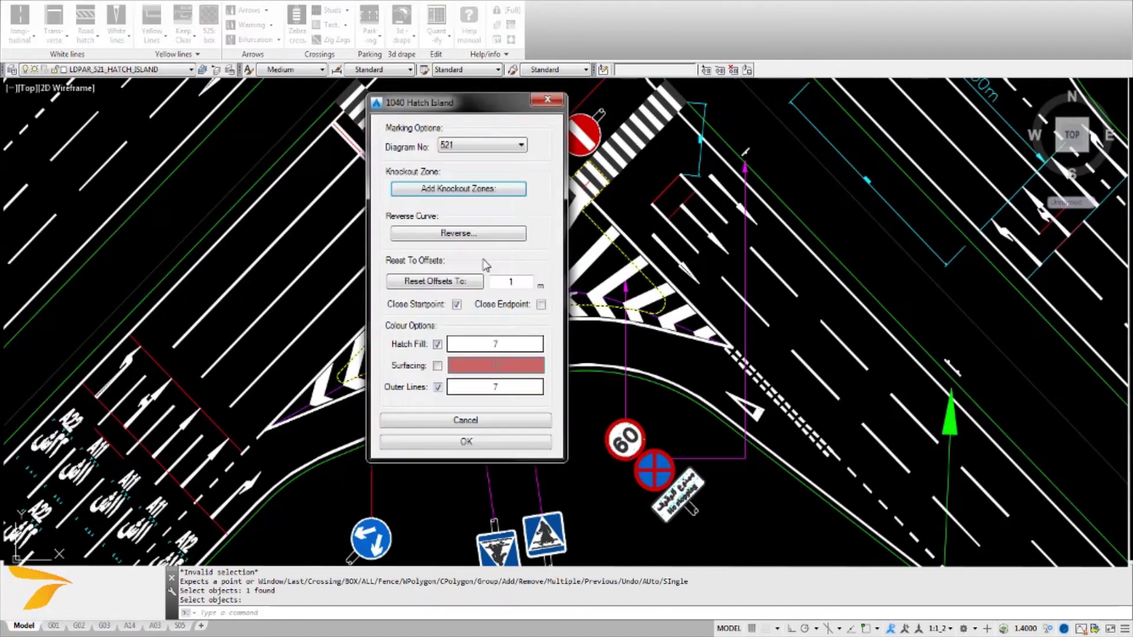
pyautogui.press('Escape')
pyautogui.scroll(5, 550, 283)
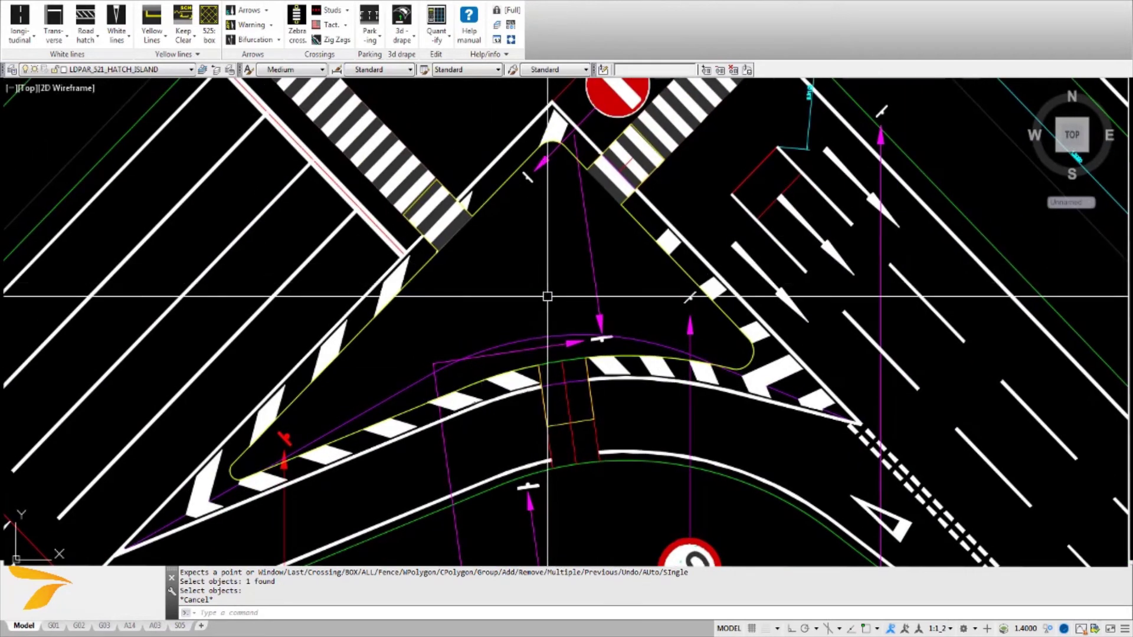
# - Orbit the junction to an oblique 3D view and unhide all hidden objects with UNHIDE
pyautogui.press('Escape')
pyautogui.press('Escape')
pyautogui.press('Escape')
pyautogui.scroll(-5, 548, 297)
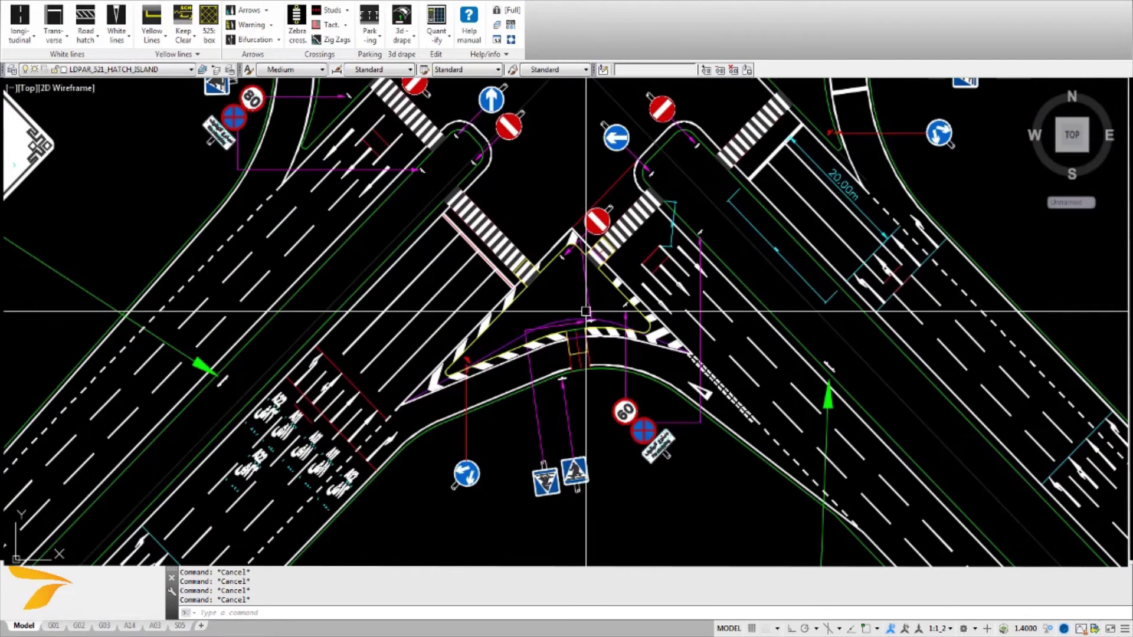
pyautogui.moveTo(594, 265); pyautogui.dragTo(574, 387, button='middle')
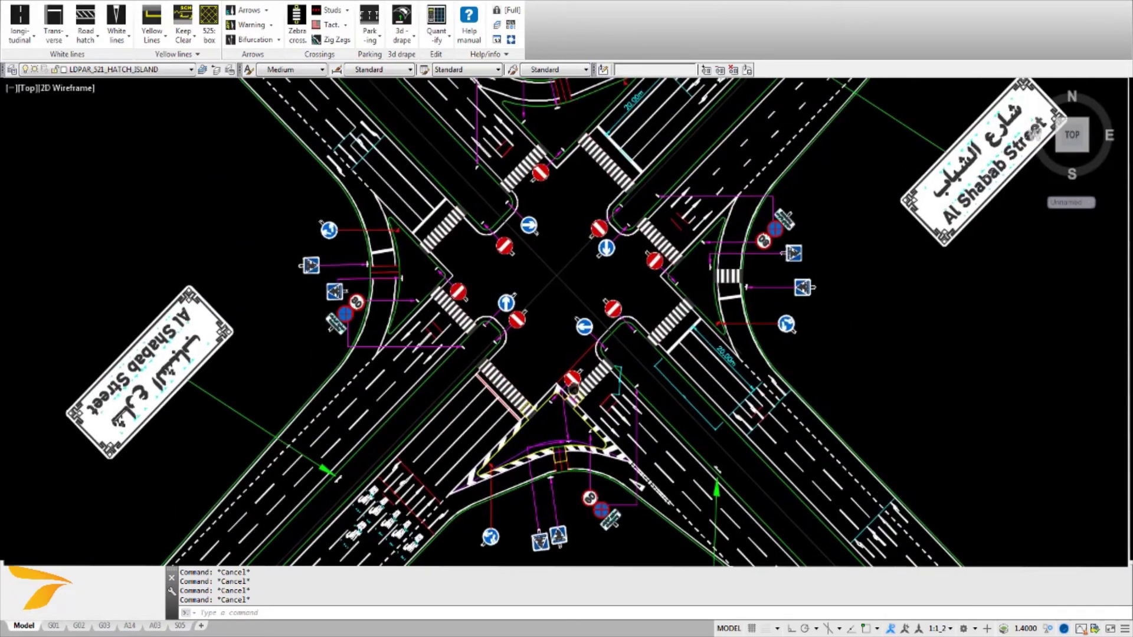
pyautogui.click(1070, 141)
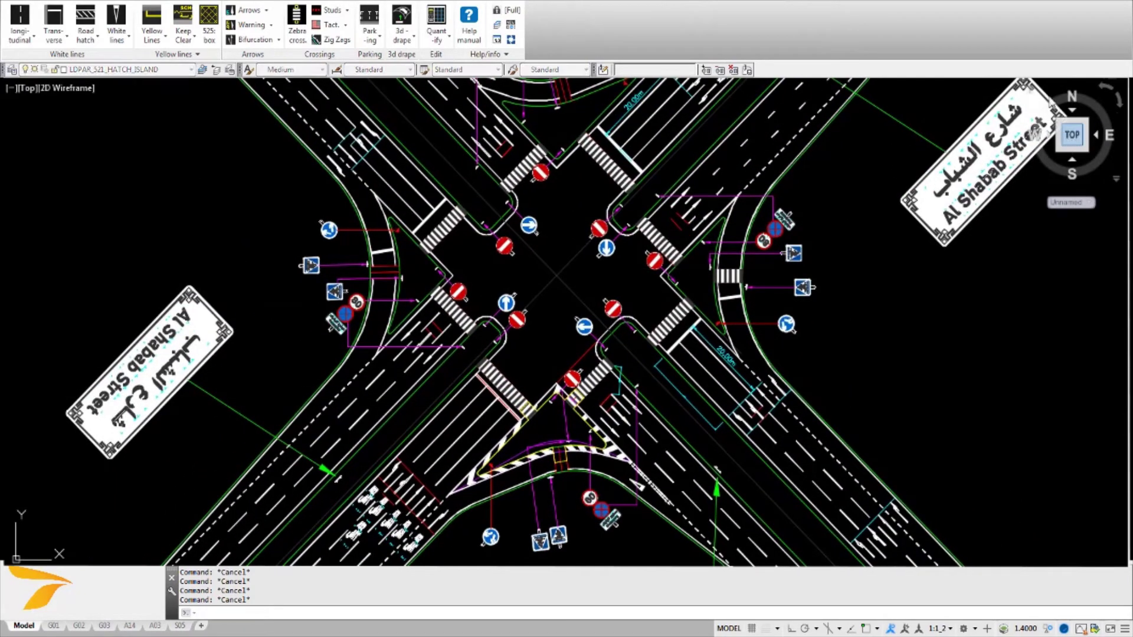
pyautogui.moveTo(1069, 141)
pyautogui.mouseDown()
pyautogui.moveTo(1039, 557)
pyautogui.moveTo(1019, 558)
pyautogui.moveTo(994, 516)
pyautogui.moveTo(913, 531)
pyautogui.mouseUp()
pyautogui.keyDown('shift'); pyautogui.moveTo(914, 531); pyautogui.dragTo(768, 506, button='middle'); pyautogui.keyUp('shift')
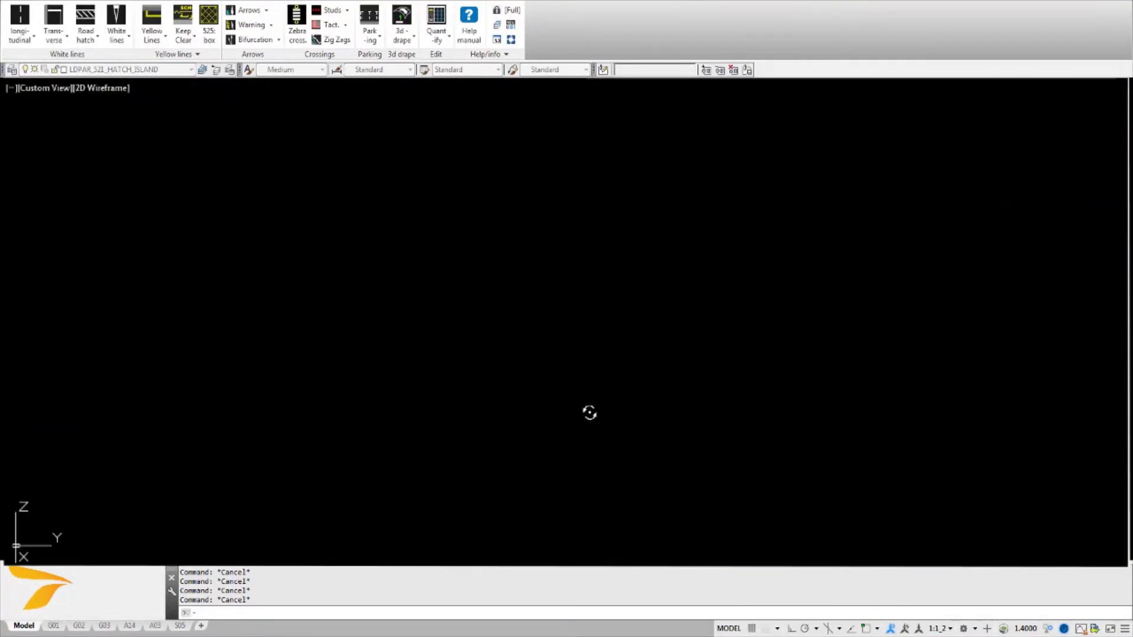
pyautogui.keyDown('shift'); pyautogui.moveTo(635, 352); pyautogui.dragTo(596, 319, button='middle'); pyautogui.keyUp('shift')
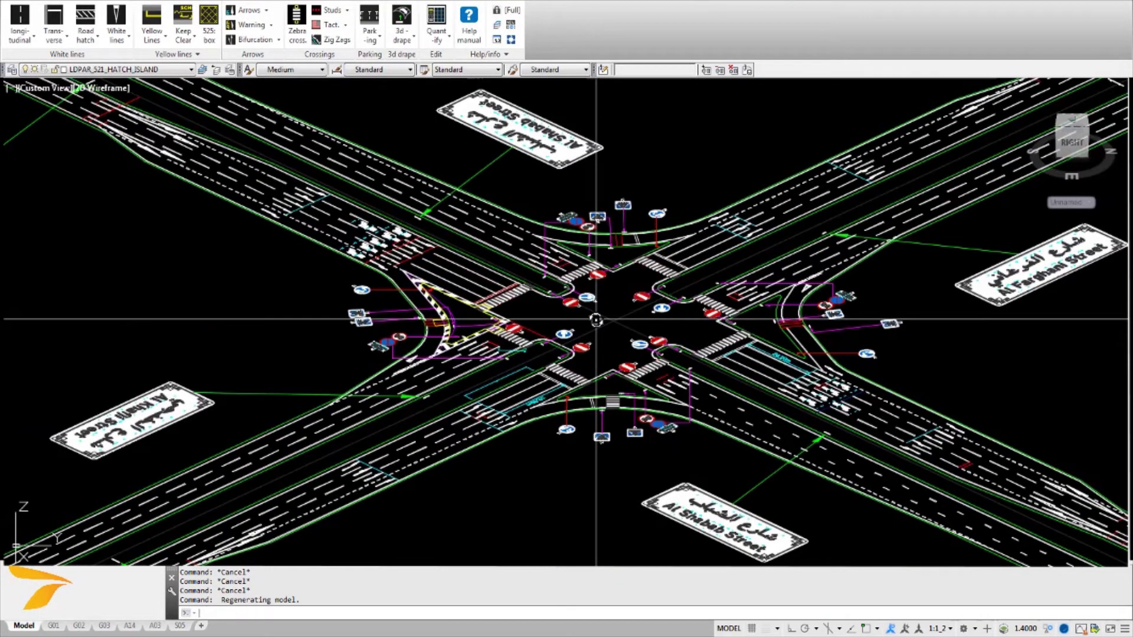
pyautogui.write('hi')
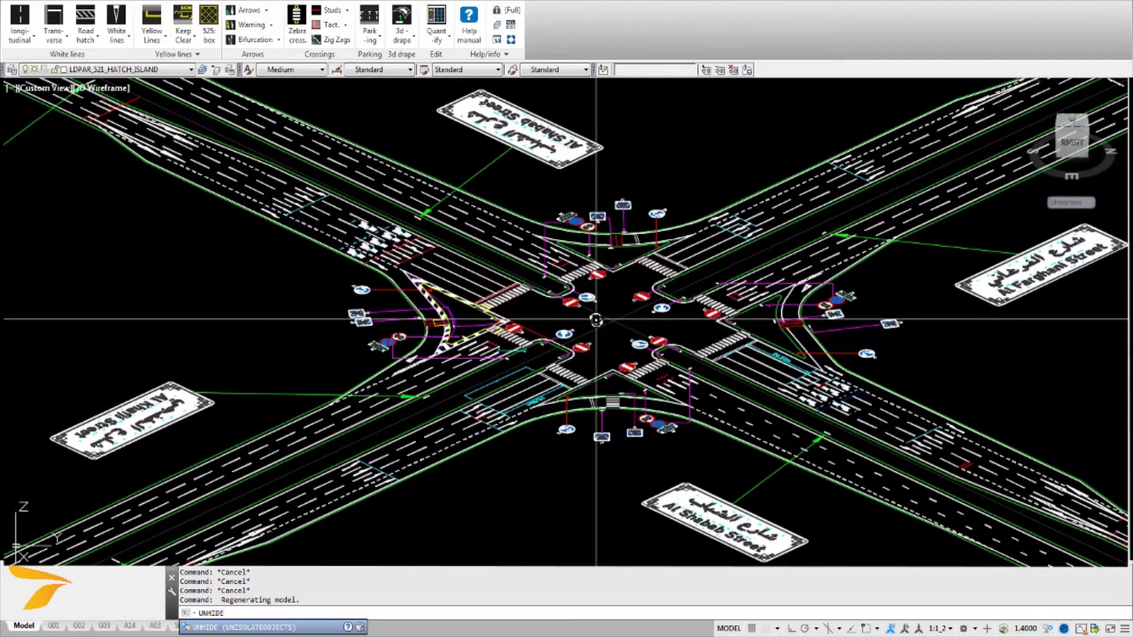
pyautogui.press('Return')
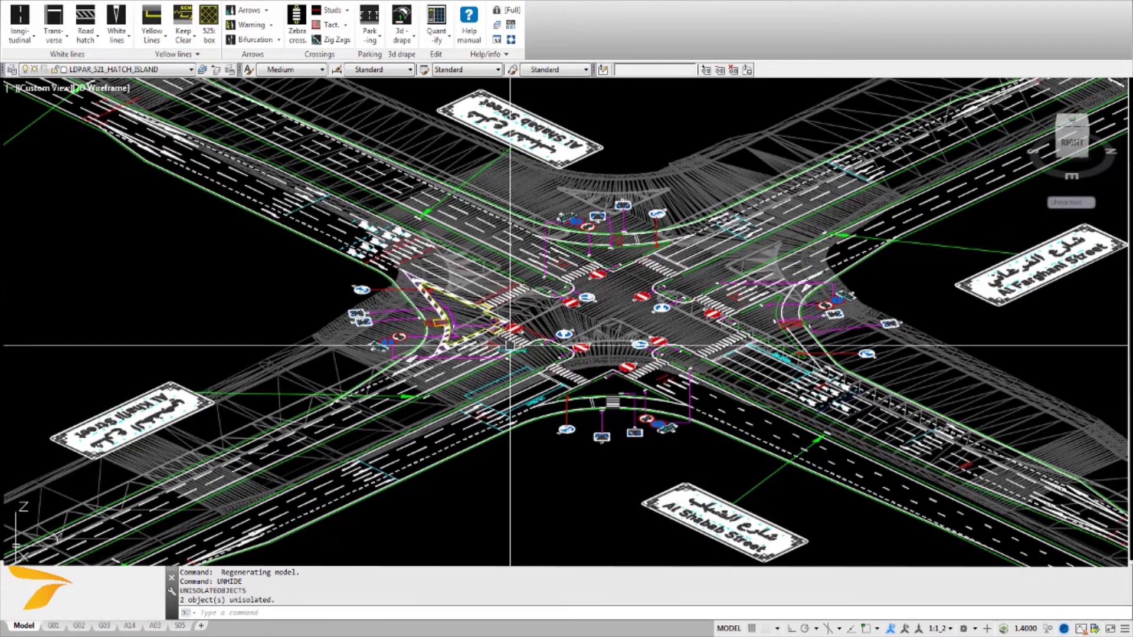
# - Drape the road markings in 3D onto the Top Surface and display the model in the Realistic visual style
pyautogui.moveTo(577, 329); pyautogui.dragTo(540, 349, button='middle')
pyautogui.scroll(2, 600, 341)
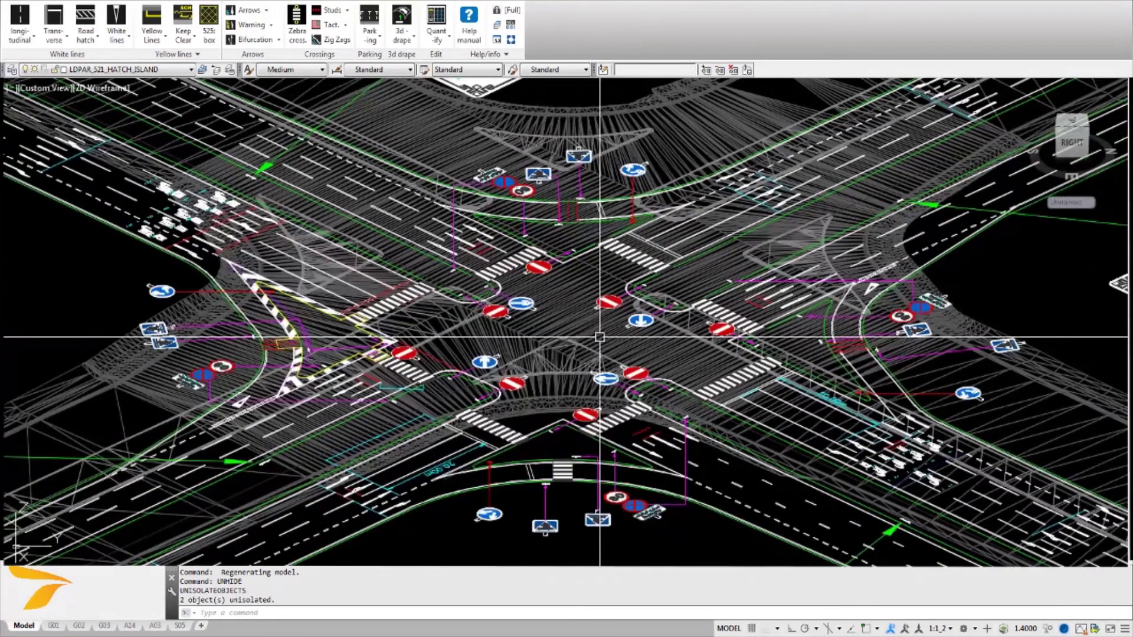
pyautogui.press('Escape')
pyautogui.click(405, 21)
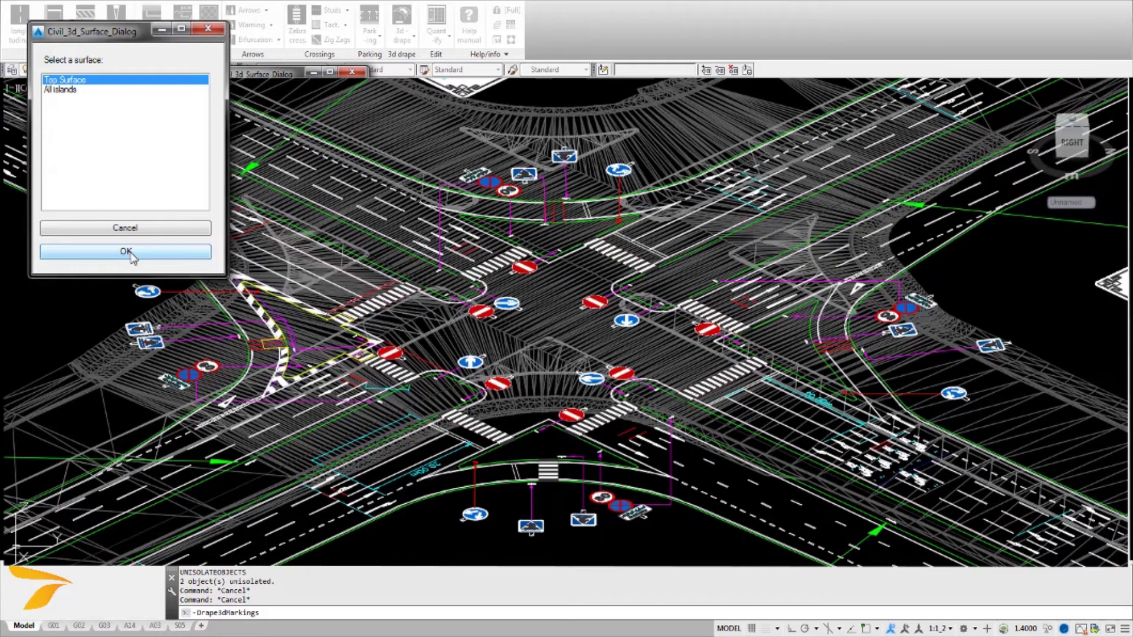
pyautogui.click(126, 252)
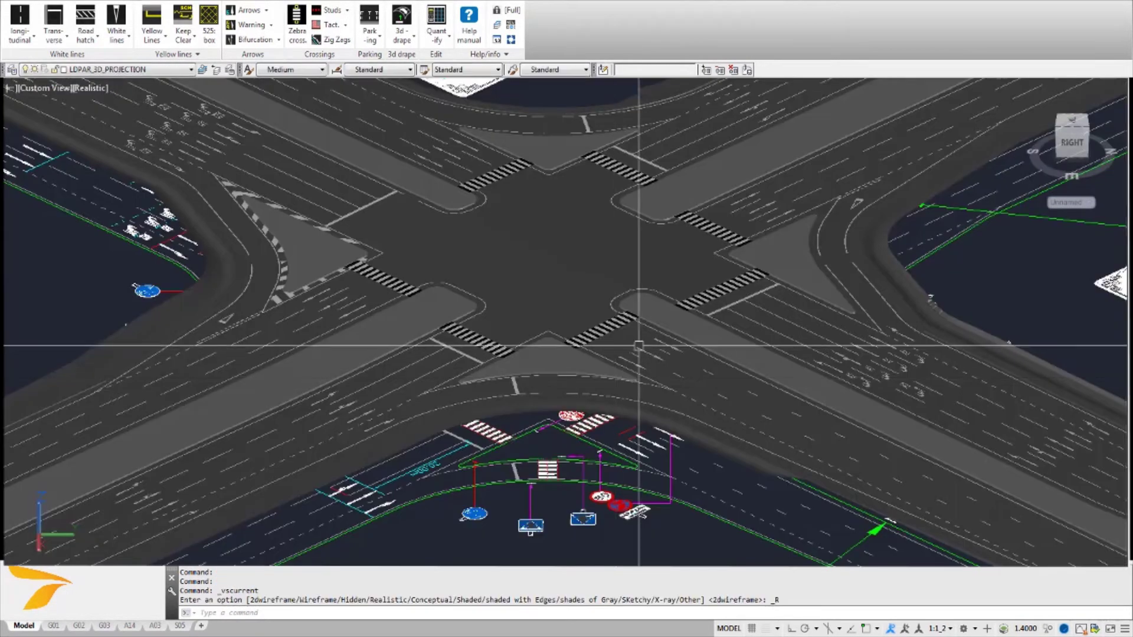
# - Inspect the draped lane arrows, zebra crossings and hatched island on the road surface
pyautogui.moveTo(518, 353); pyautogui.dragTo(519, 389, button='middle')
pyautogui.scroll(10, 771, 417)
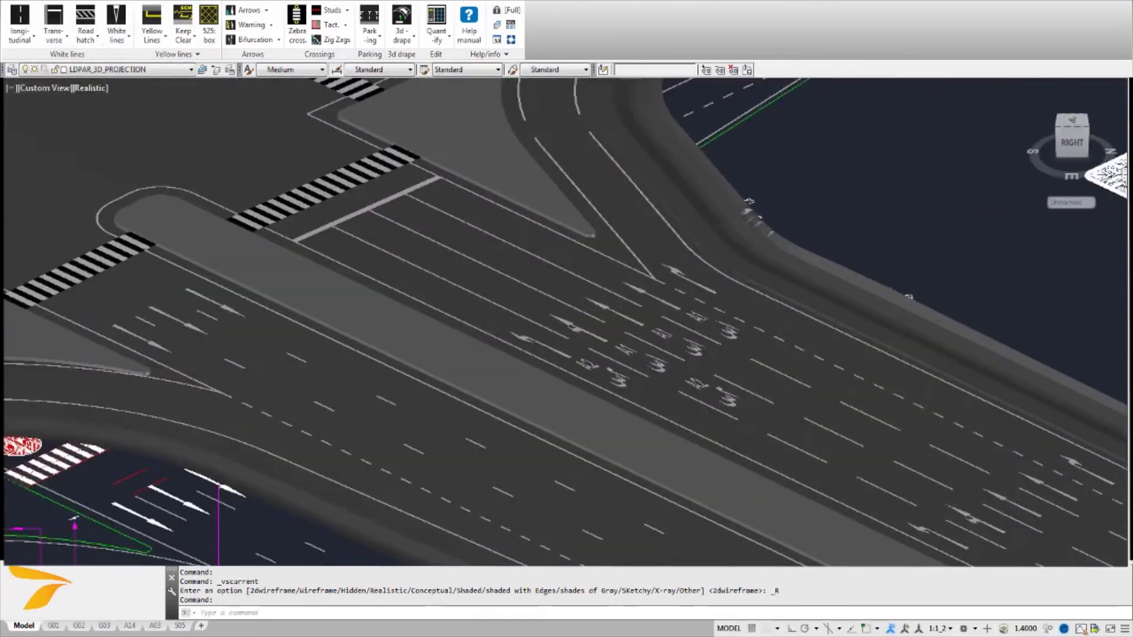
pyautogui.scroll(-10, 664, 394)
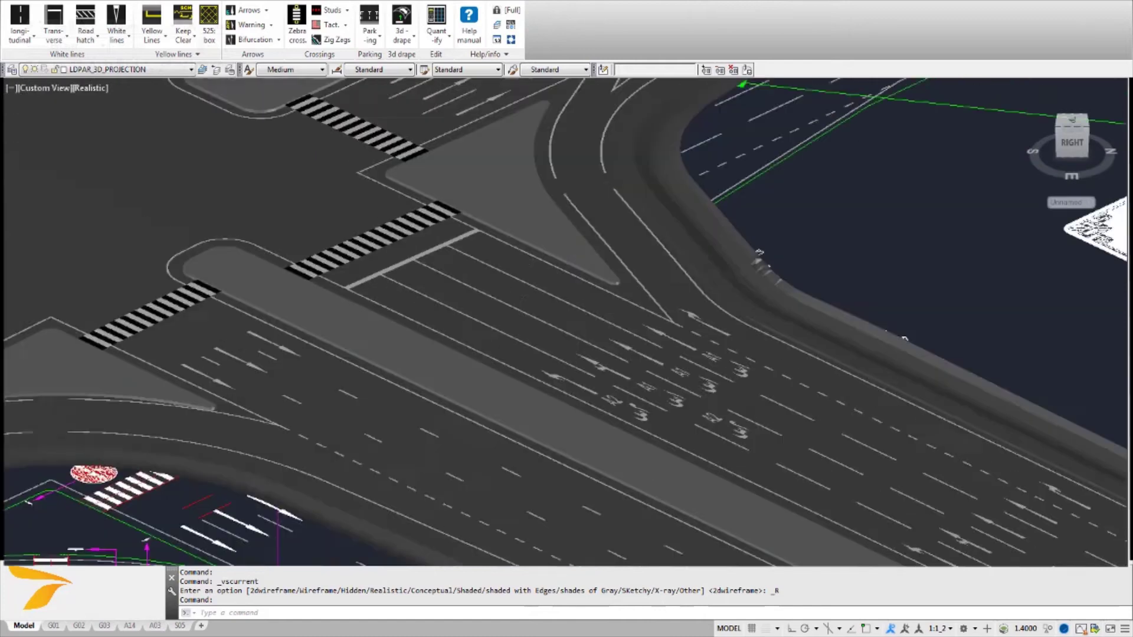
pyautogui.scroll(5, 211, 244)
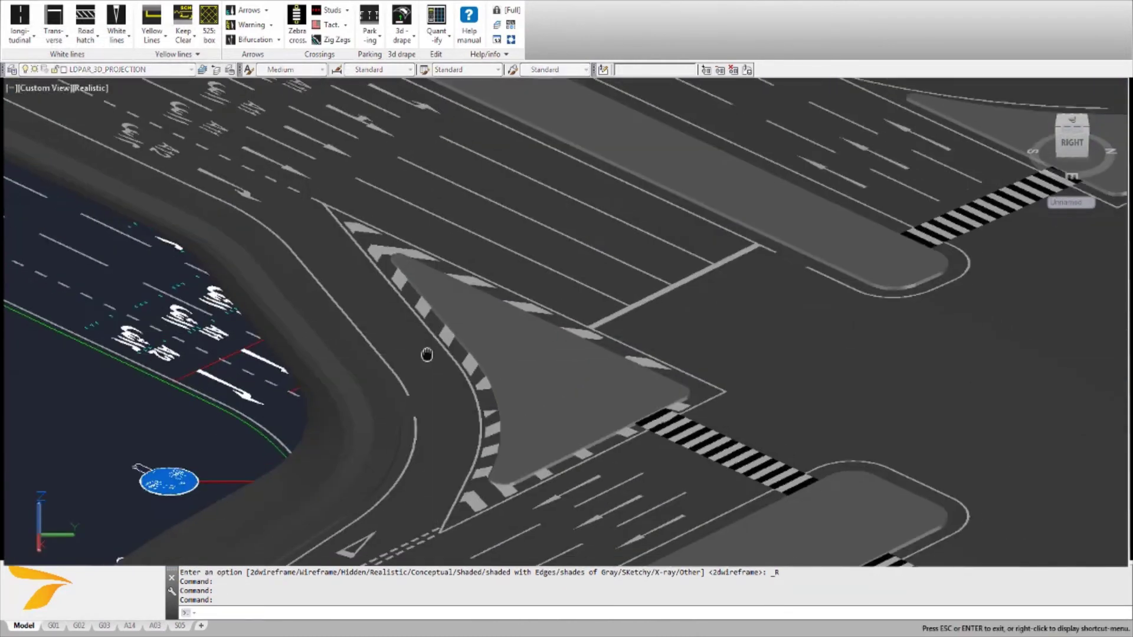
pyautogui.scroll(-10, 447, 339)
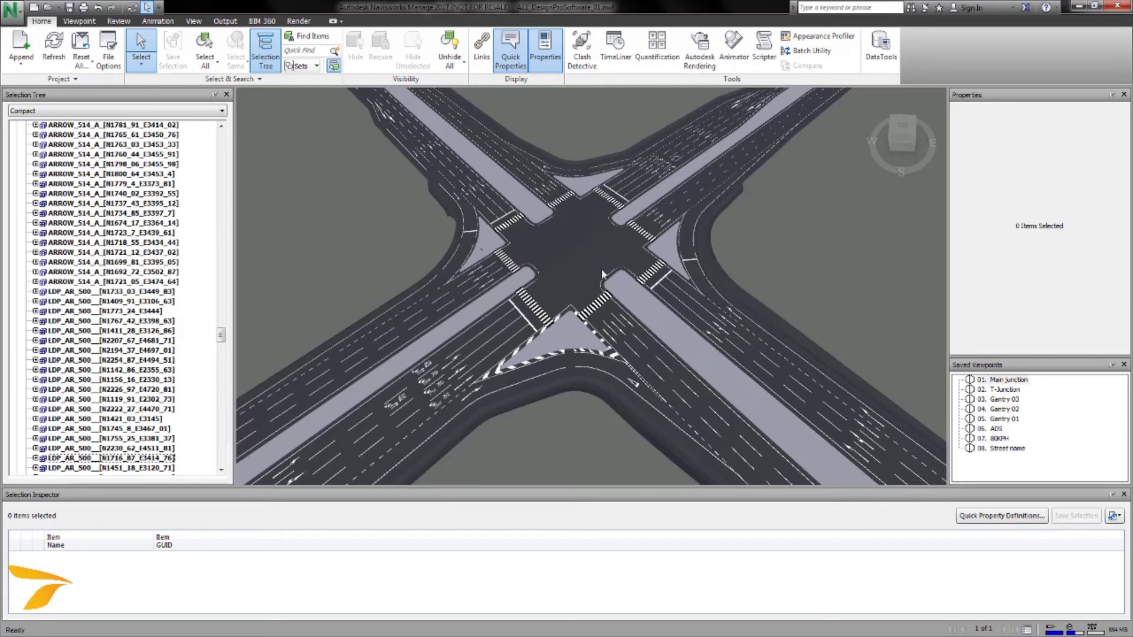
# - In Navisworks Manage, examine the main junction model, including the hatched island and the lane markings on its approach
pyautogui.moveTo(584, 260); pyautogui.dragTo(595, 246, button='middle')
pyautogui.scroll(1, 517, 350)
pyautogui.scroll(2, 508, 372)
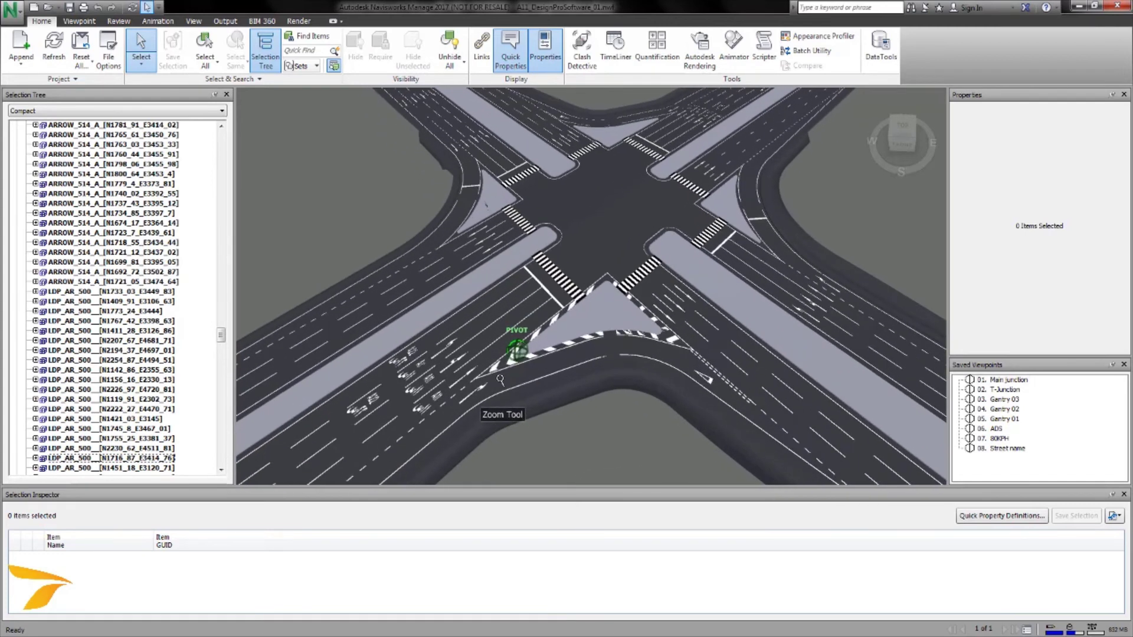
pyautogui.moveTo(508, 372); pyautogui.dragTo(567, 340, button='middle')
pyautogui.moveTo(560, 296); pyautogui.dragTo(602, 276, button='middle')
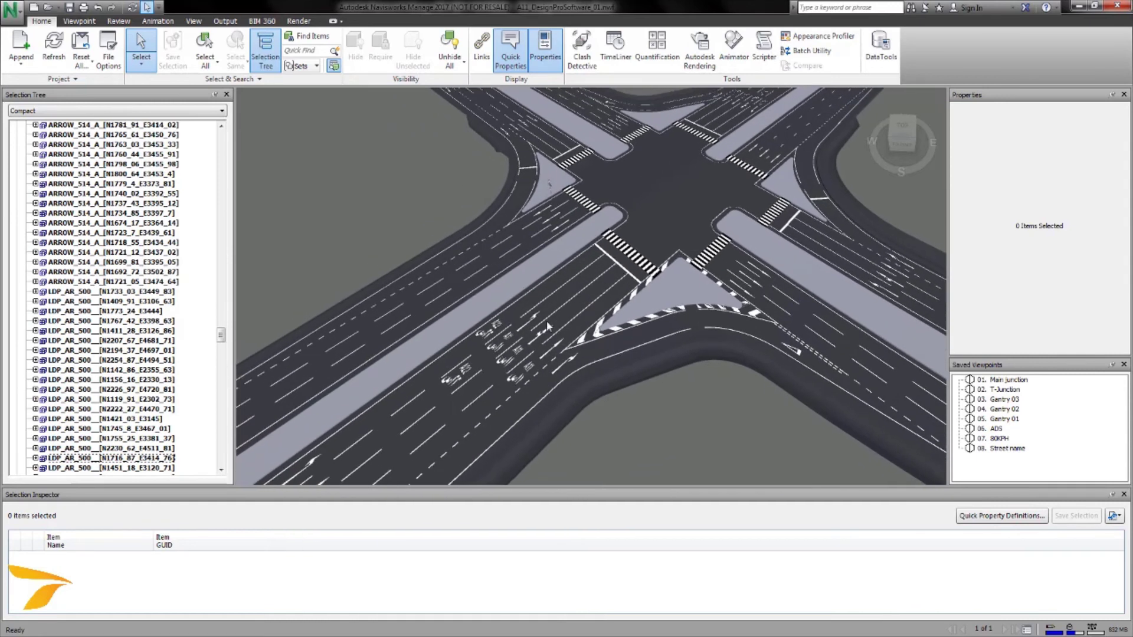
pyautogui.scroll(5, 546, 321)
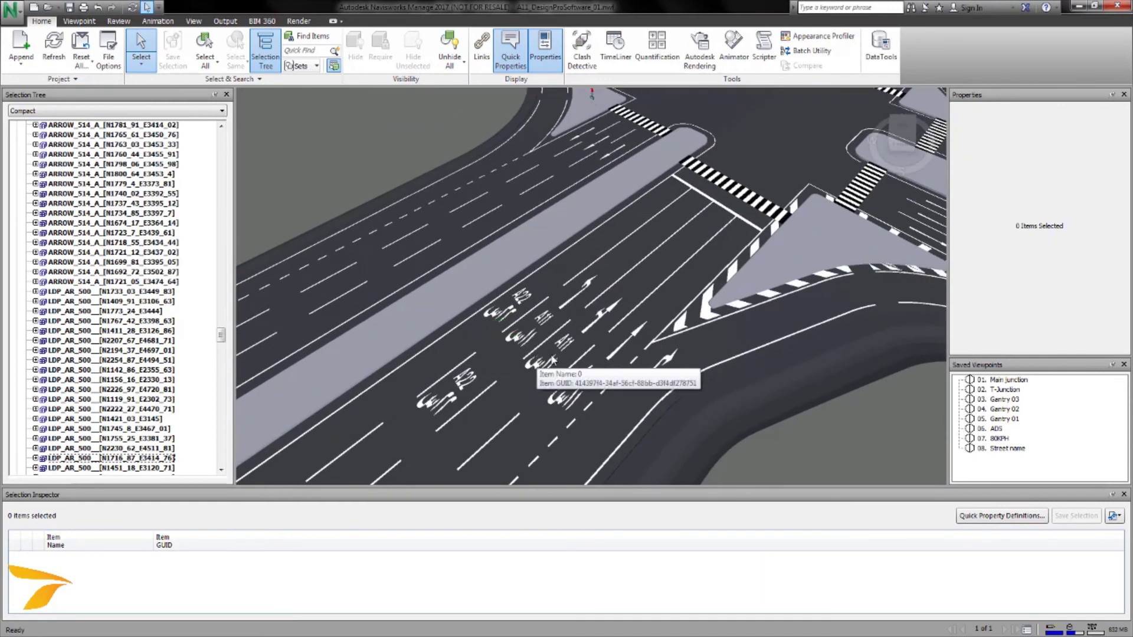
pyautogui.scroll(-6, 561, 342)
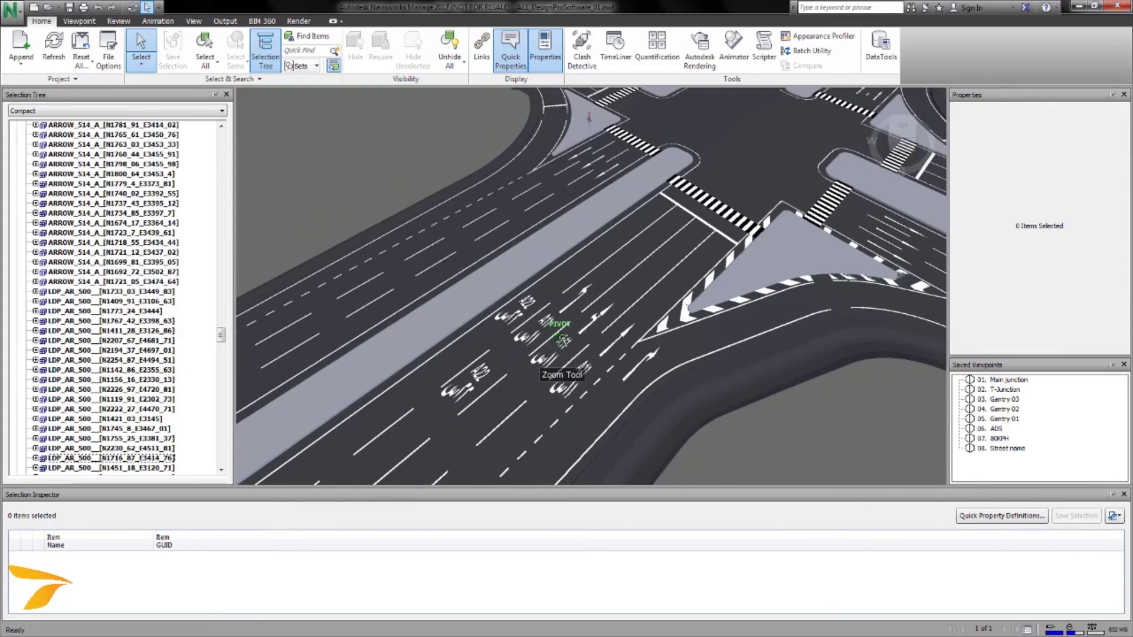
# - Recall the T-Junction, Gantry 03, Gantry 02 and Gantry 01 saved viewpoints and examine the road layout and overhead signs
pyautogui.click(1003, 390)
pyautogui.moveTo(649, 266); pyautogui.dragTo(716, 307, button='middle')
pyautogui.click(1004, 399)
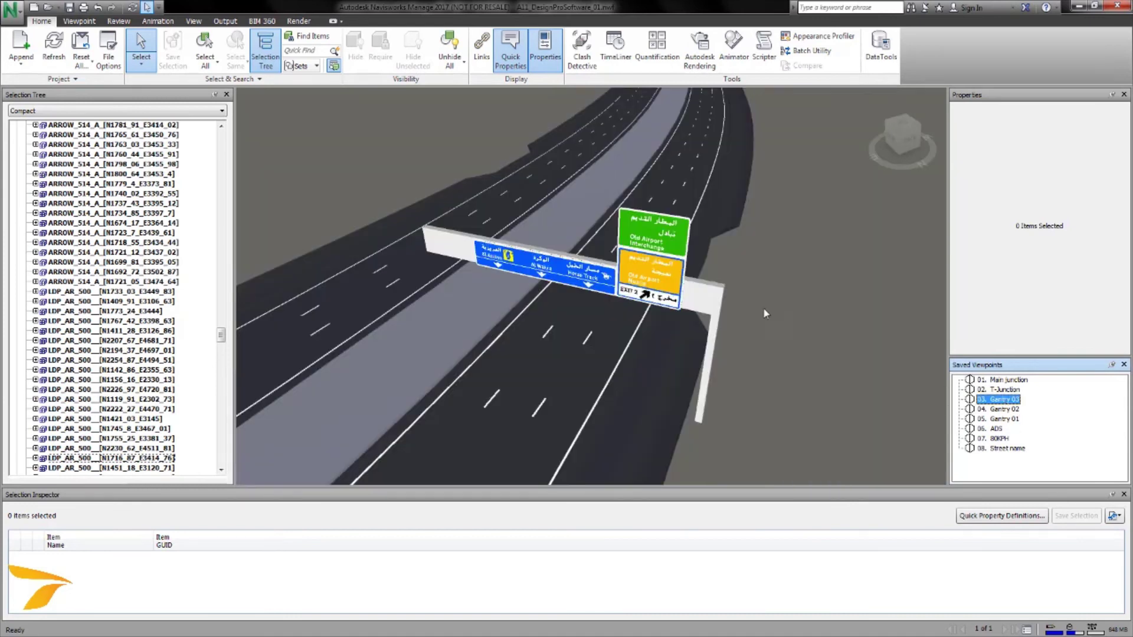
pyautogui.scroll(3, 663, 278)
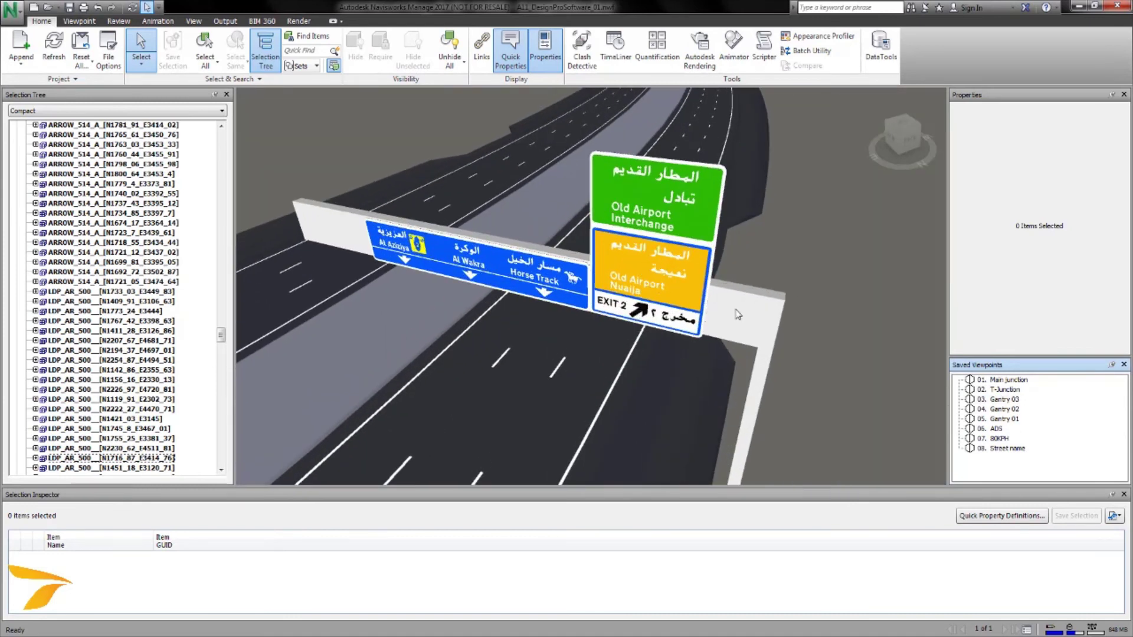
pyautogui.click(997, 409)
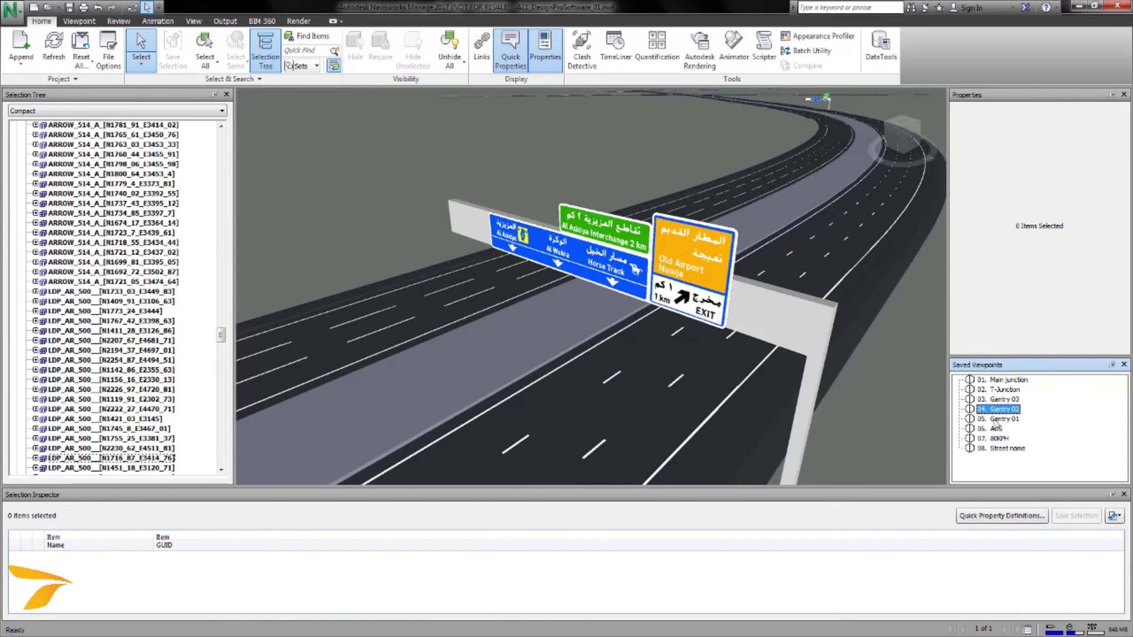
pyautogui.click(999, 419)
pyautogui.scroll(5, 713, 257)
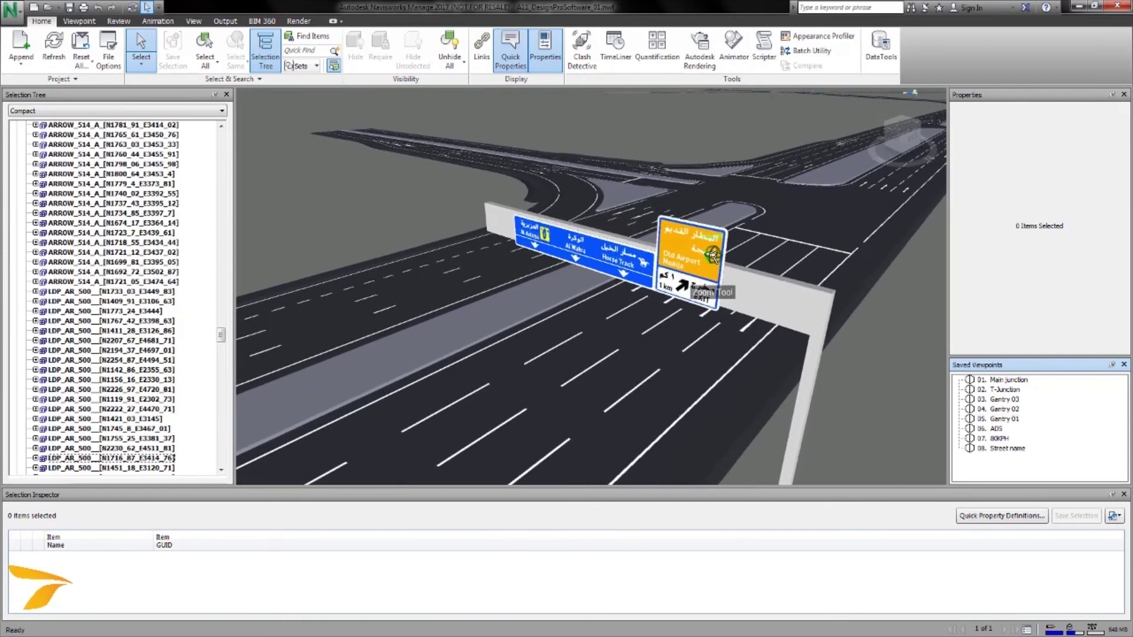
pyautogui.scroll(1, 713, 258)
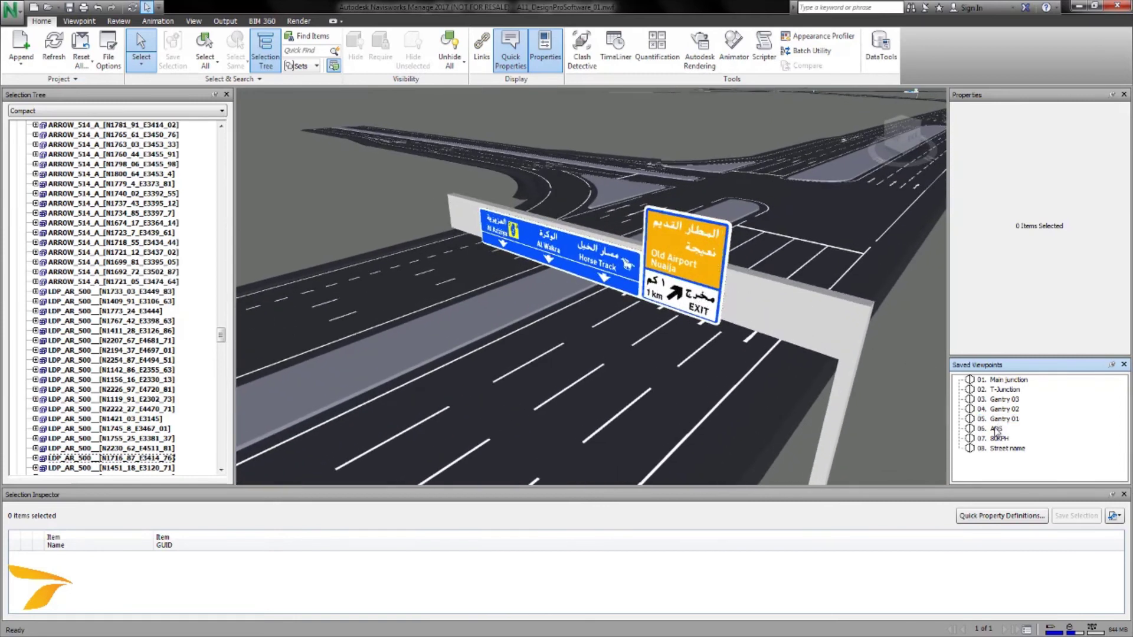
# - Recall the ADS, 80KPH and Street name saved viewpoints and examine the 3D signs in each
pyautogui.click(996, 429)
pyautogui.scroll(3, 738, 317)
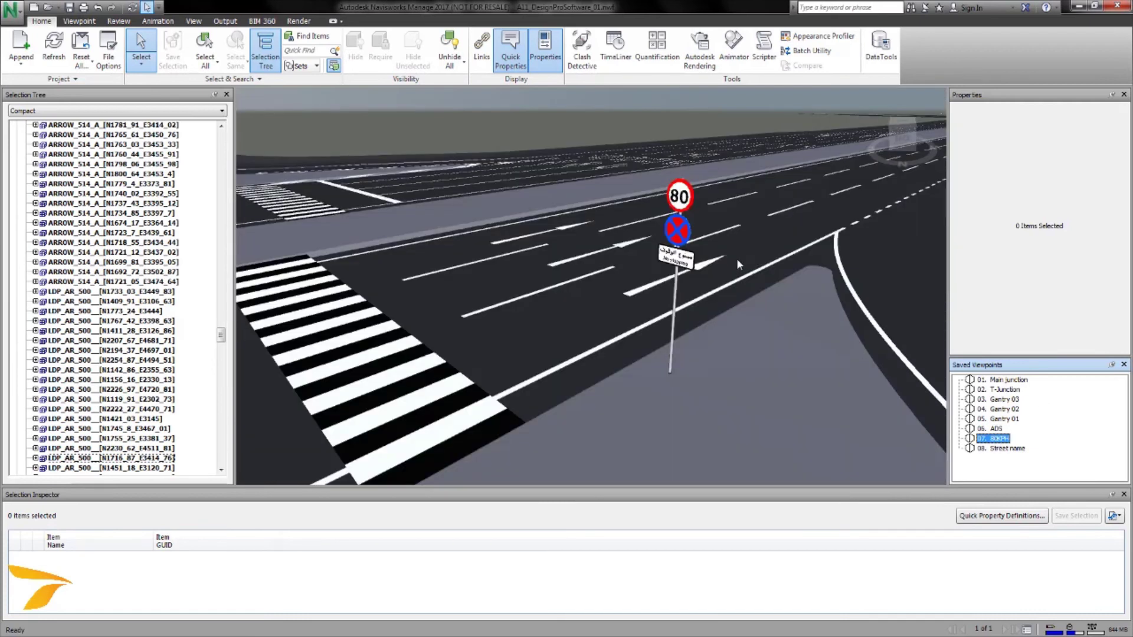
pyautogui.scroll(4, 682, 261)
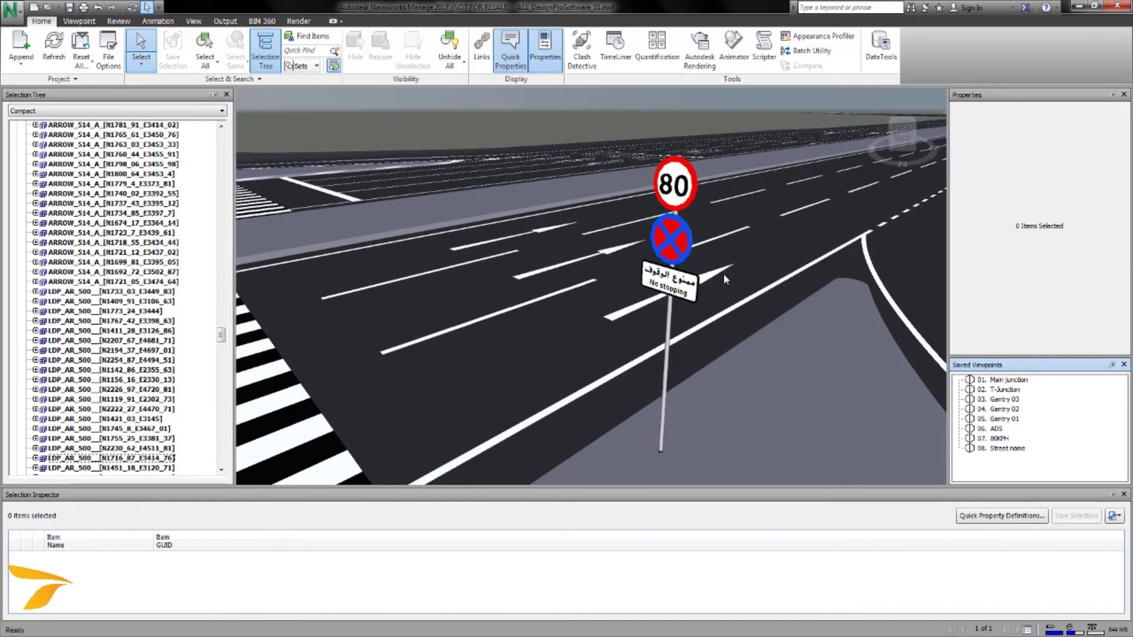
pyautogui.moveTo(724, 275); pyautogui.dragTo(709, 276, button='middle')
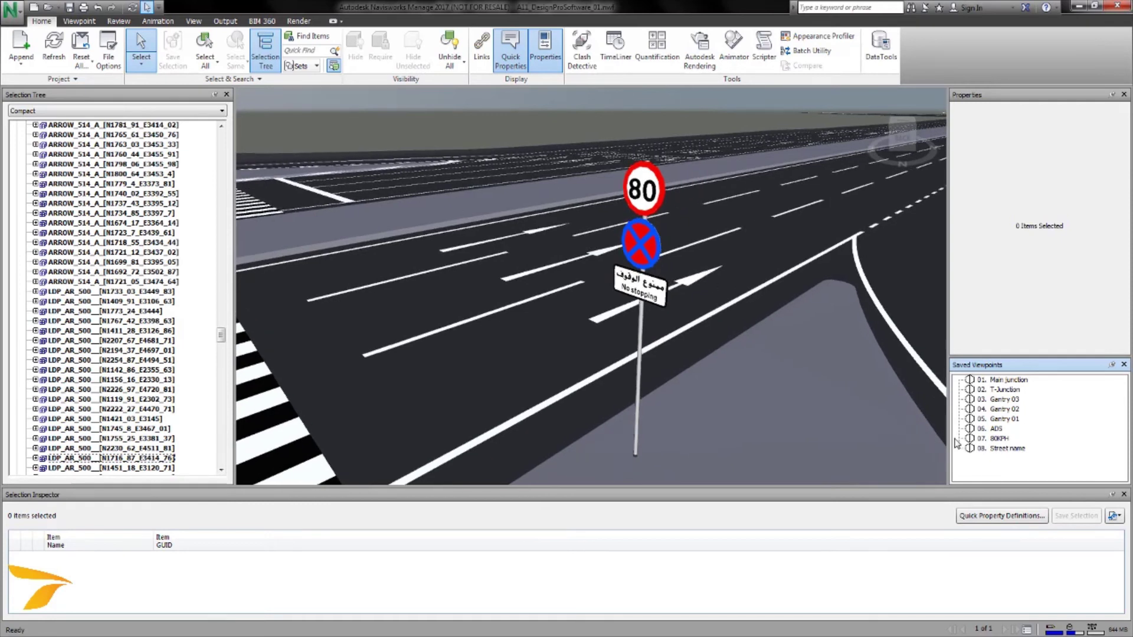
pyautogui.click(997, 449)
pyautogui.scroll(3, 581, 254)
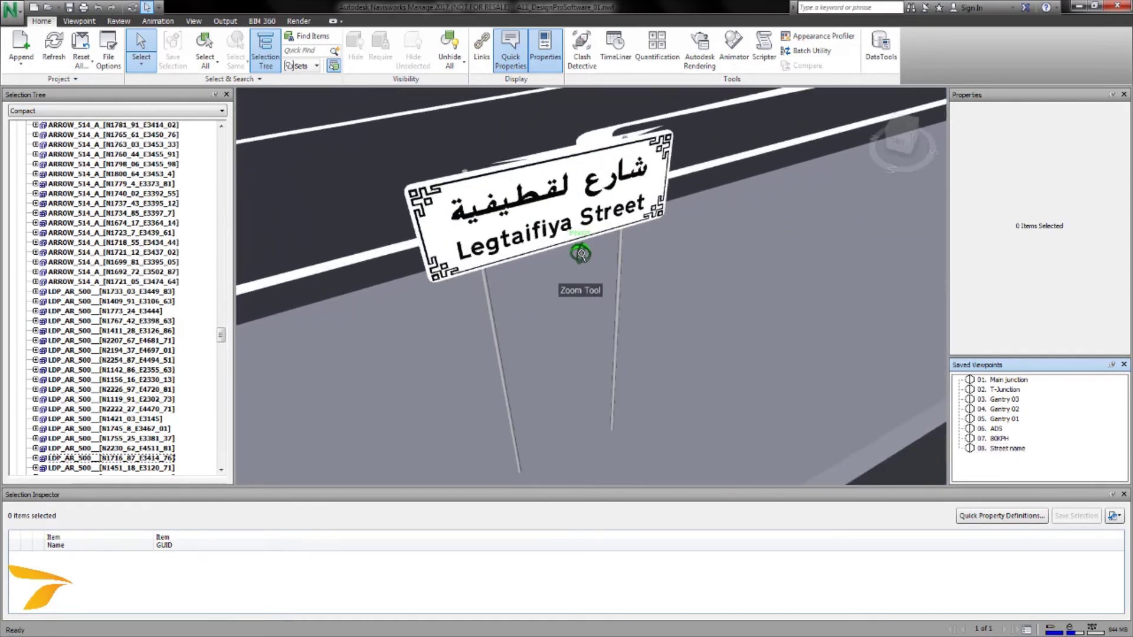
pyautogui.scroll(-5, 582, 254)
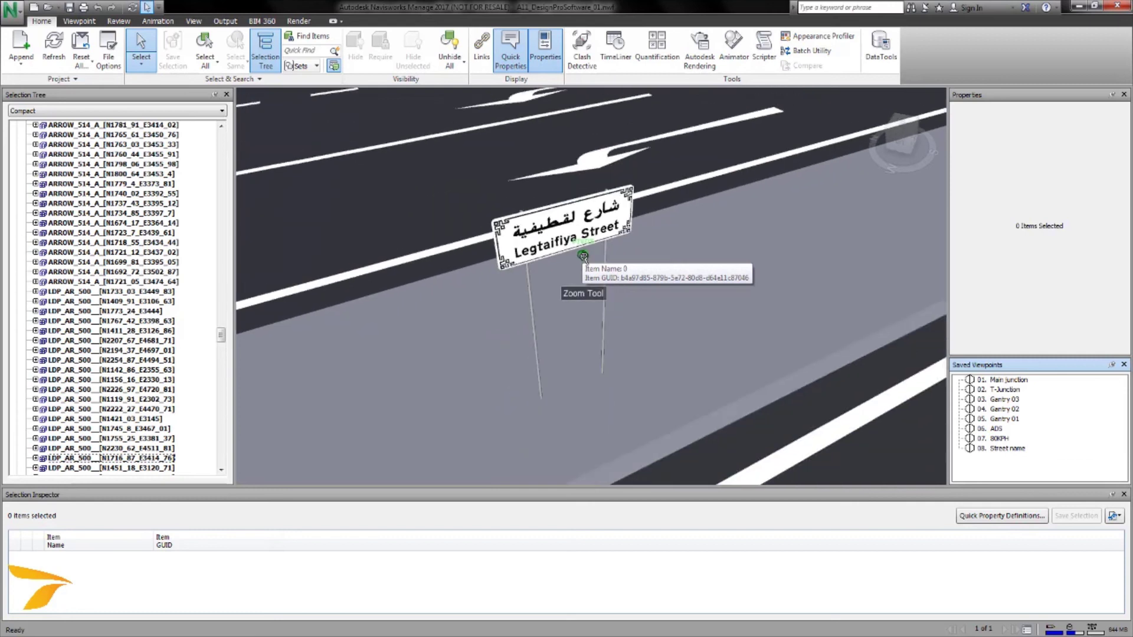
# - Return to the Main junction viewpoint and view the Line Pro Ar - BIM properties of the stop line before the zebra crossing near the hatched island
pyautogui.click(999, 380)
pyautogui.moveTo(631, 336); pyautogui.dragTo(634, 298, button='middle')
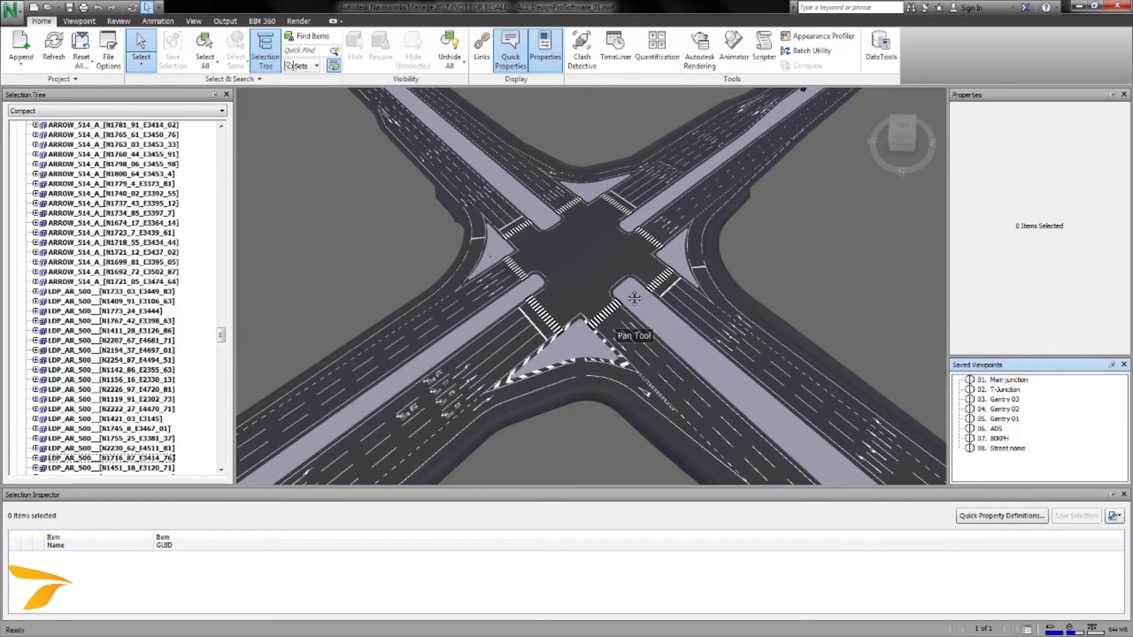
pyautogui.scroll(3, 541, 327)
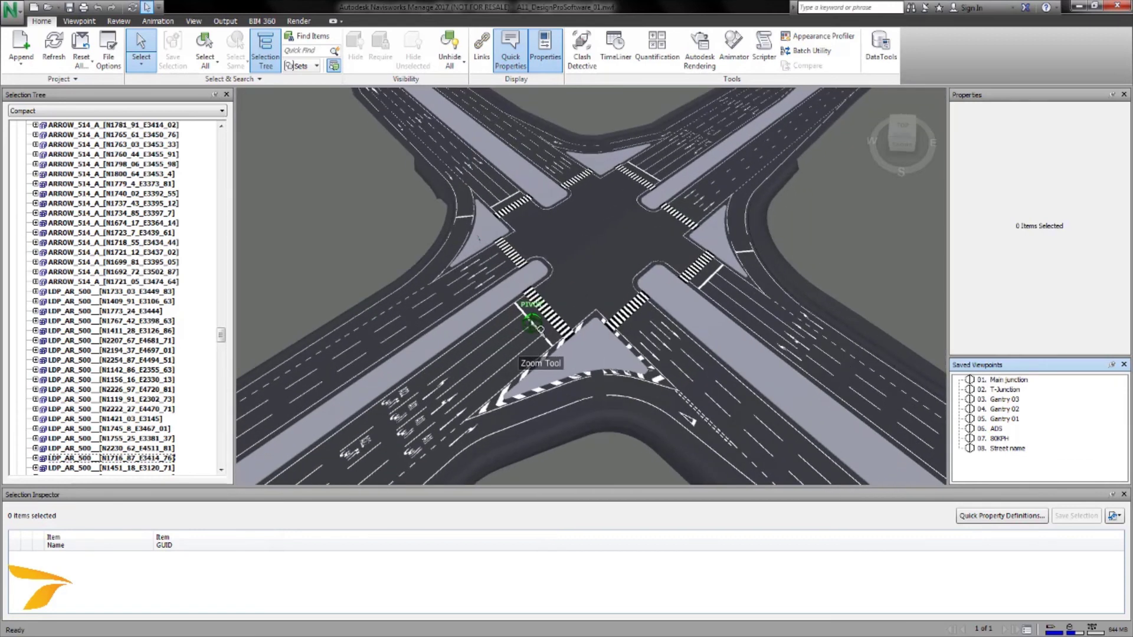
pyautogui.click(537, 333)
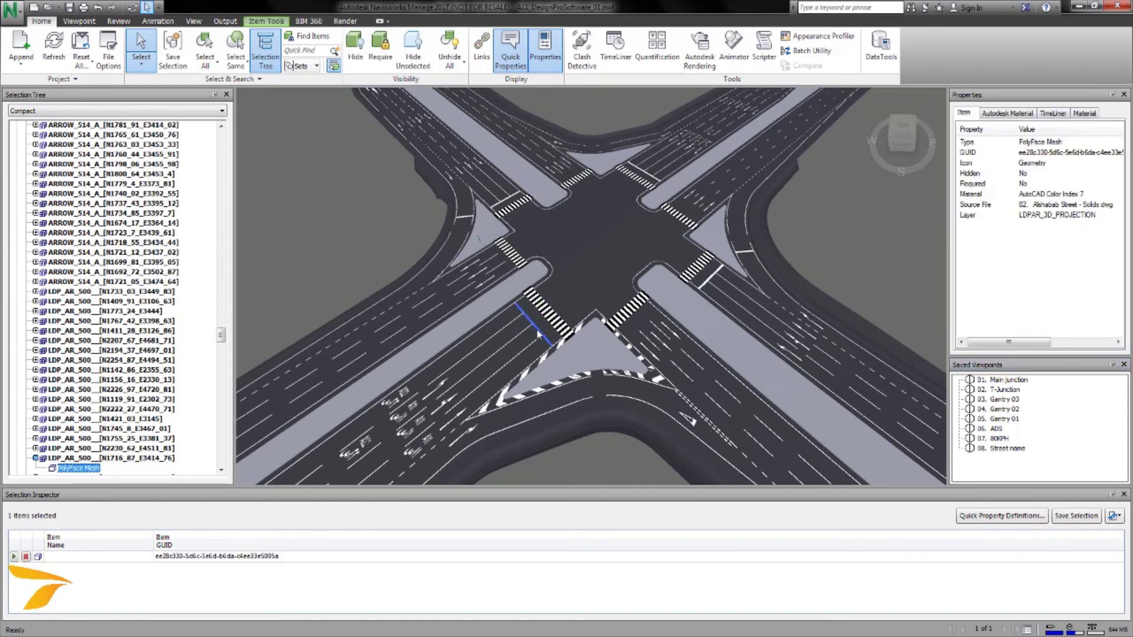
pyautogui.click(82, 459)
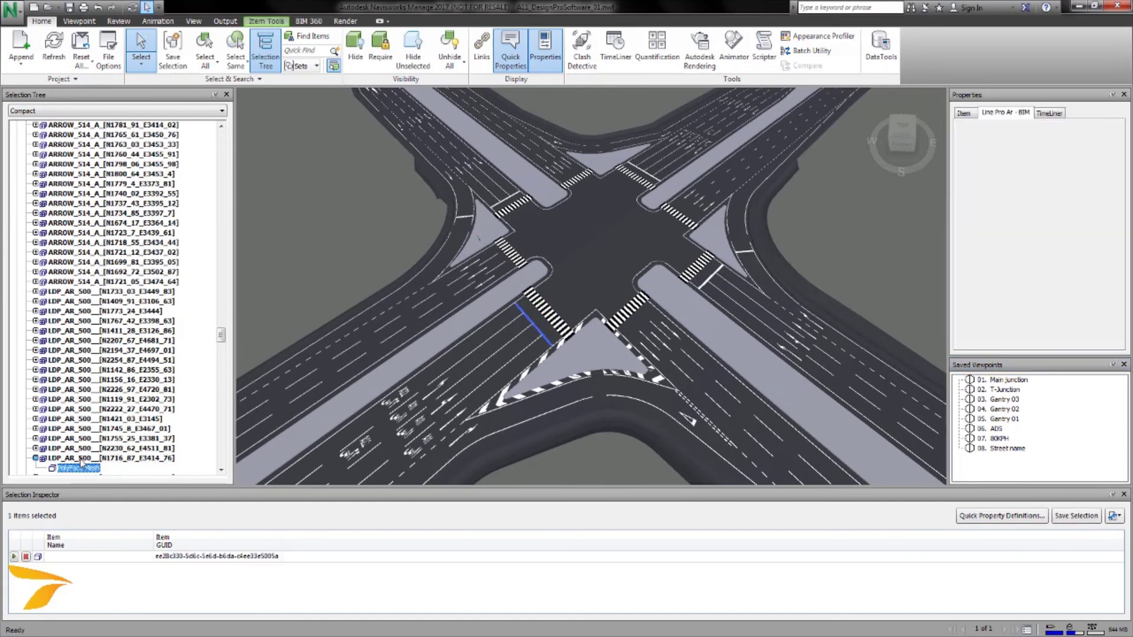
pyautogui.click(1004, 112)
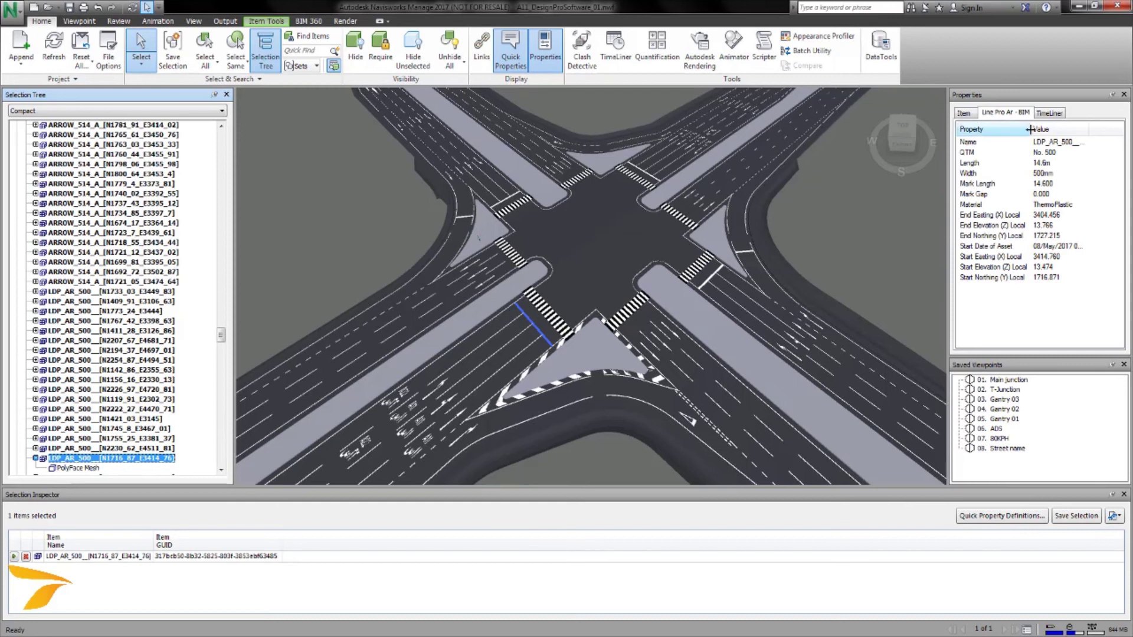